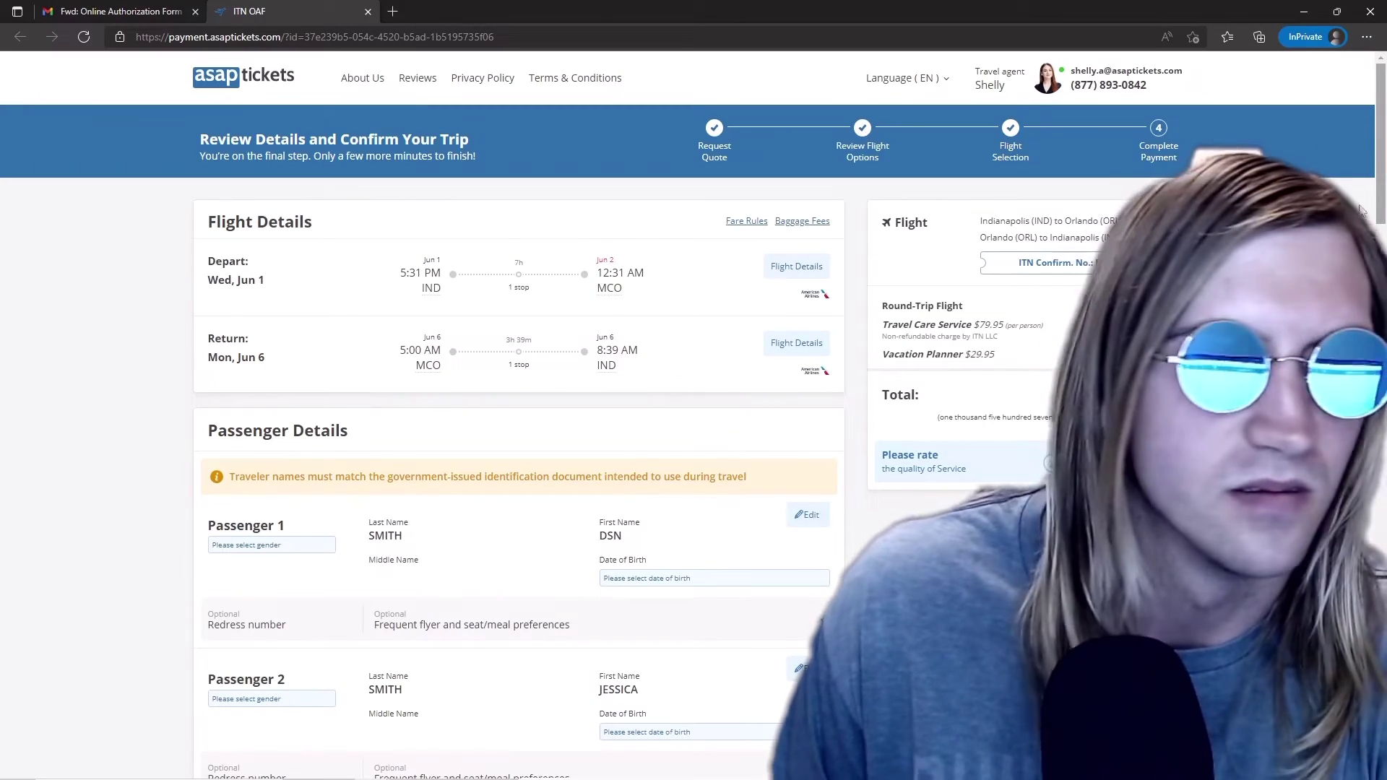
Review the booking page's flight details, passenger details, Travel Care Service, Vacation Planner and payment sections
scroll(775, 374, down, 2)
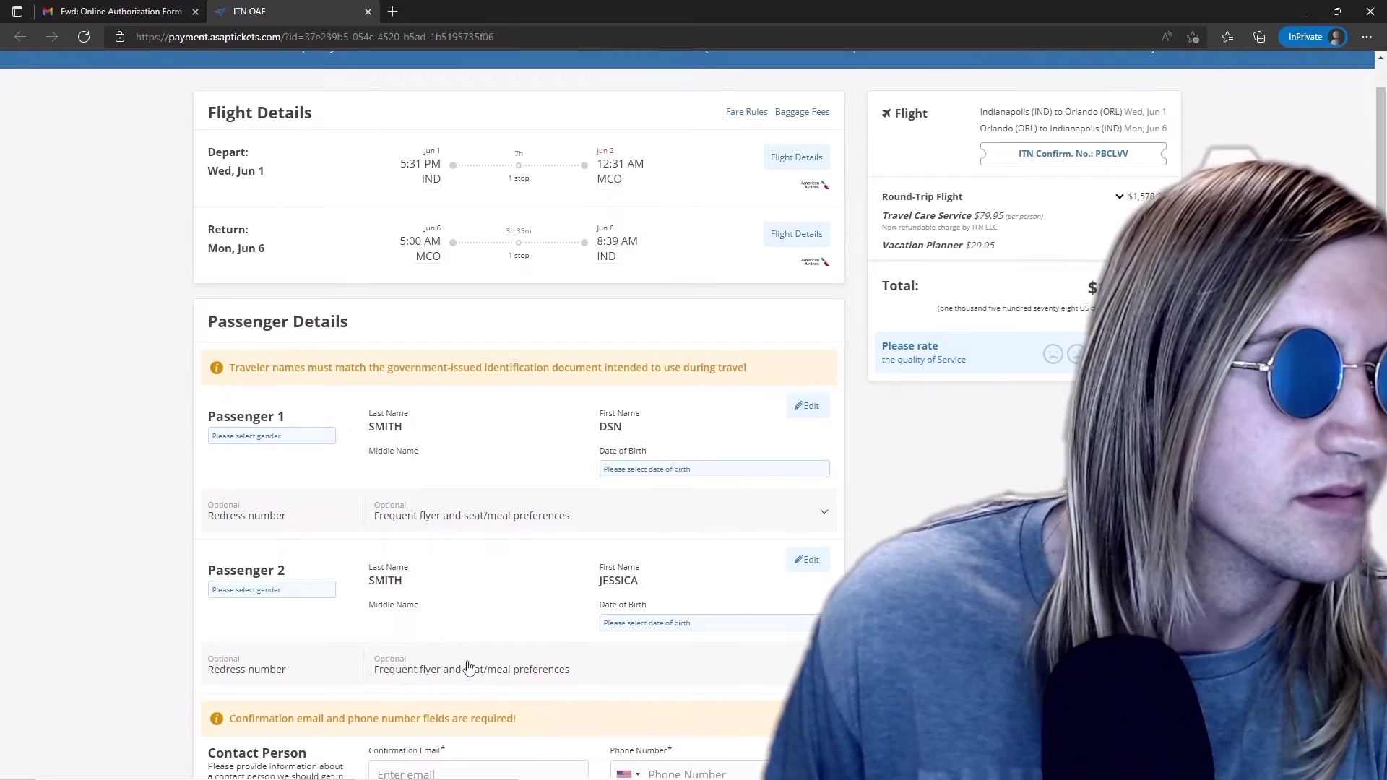
mouse_move(567, 773)
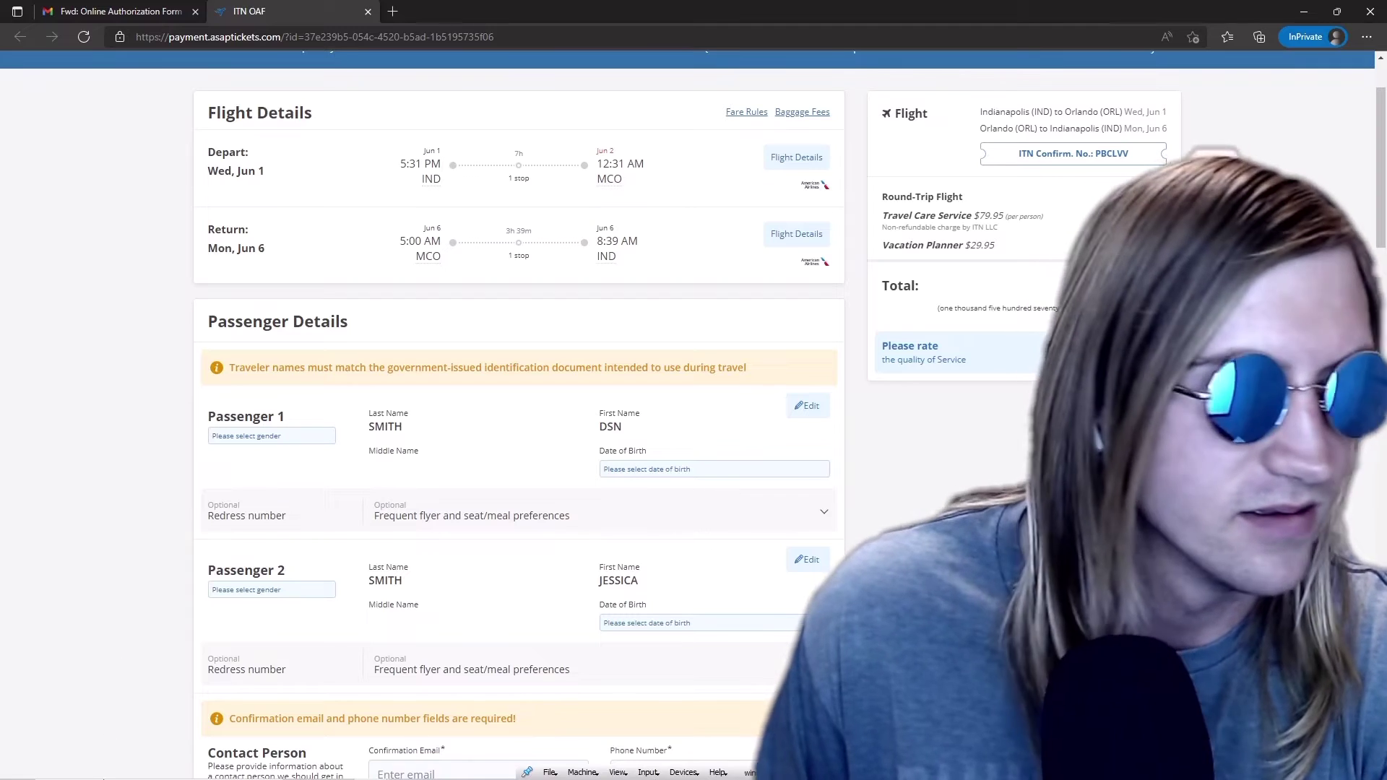
mouse_move(103, 777)
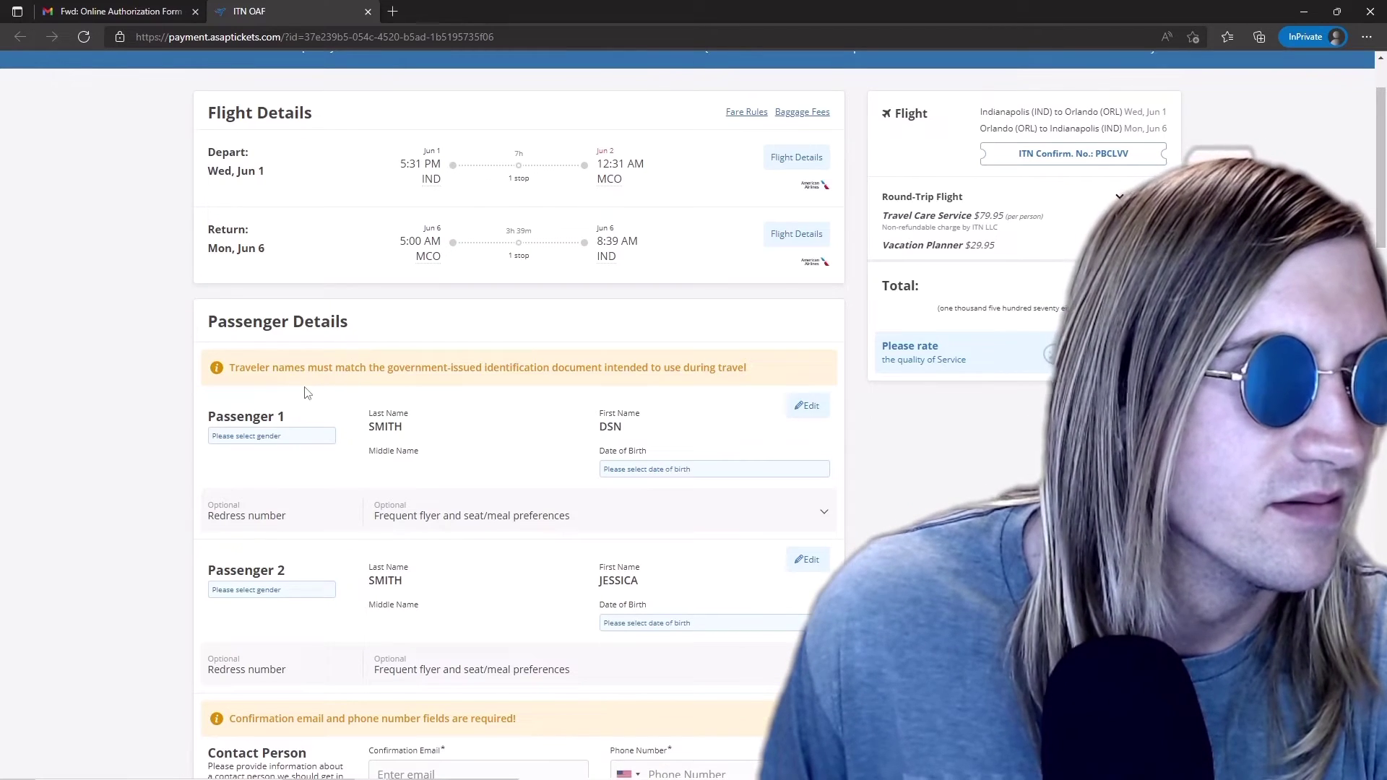
scroll(313, 370, down, 6)
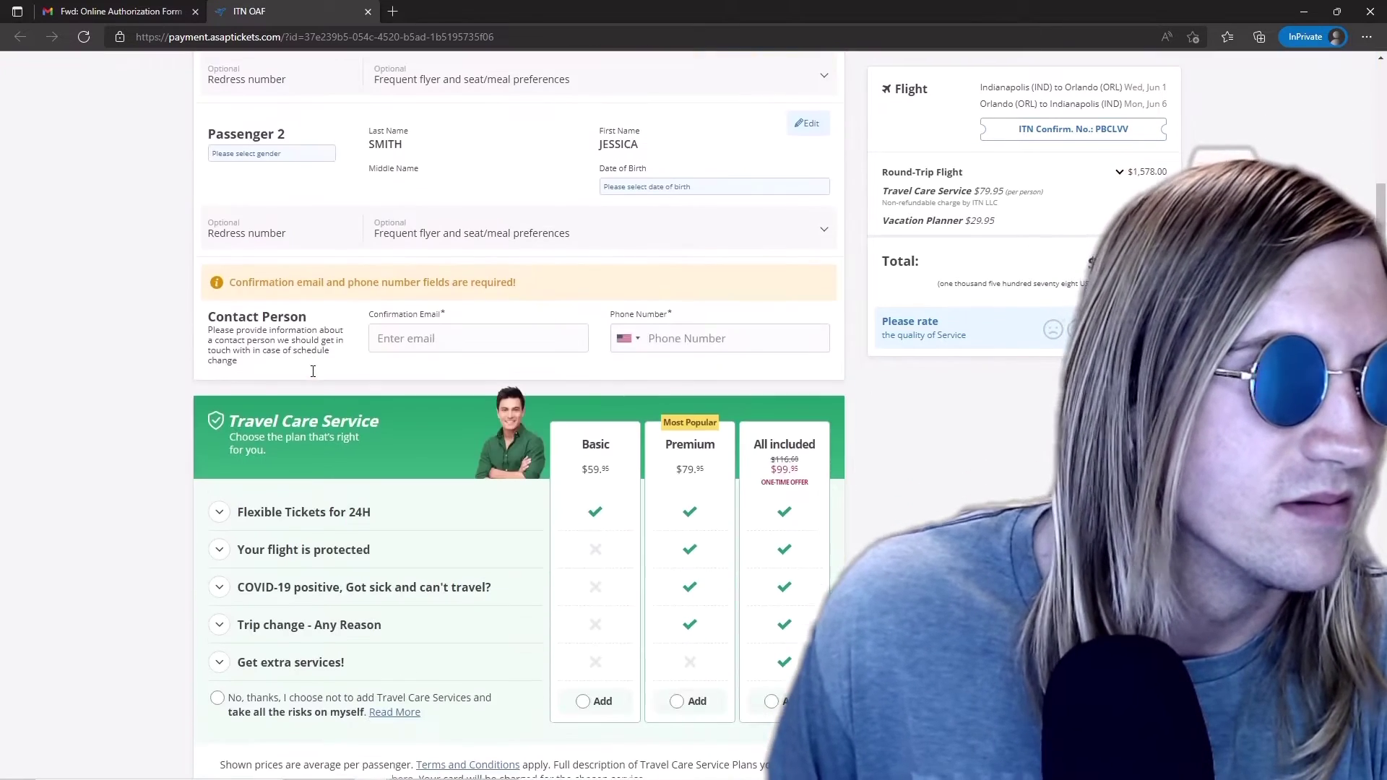
scroll(313, 373, down, 12)
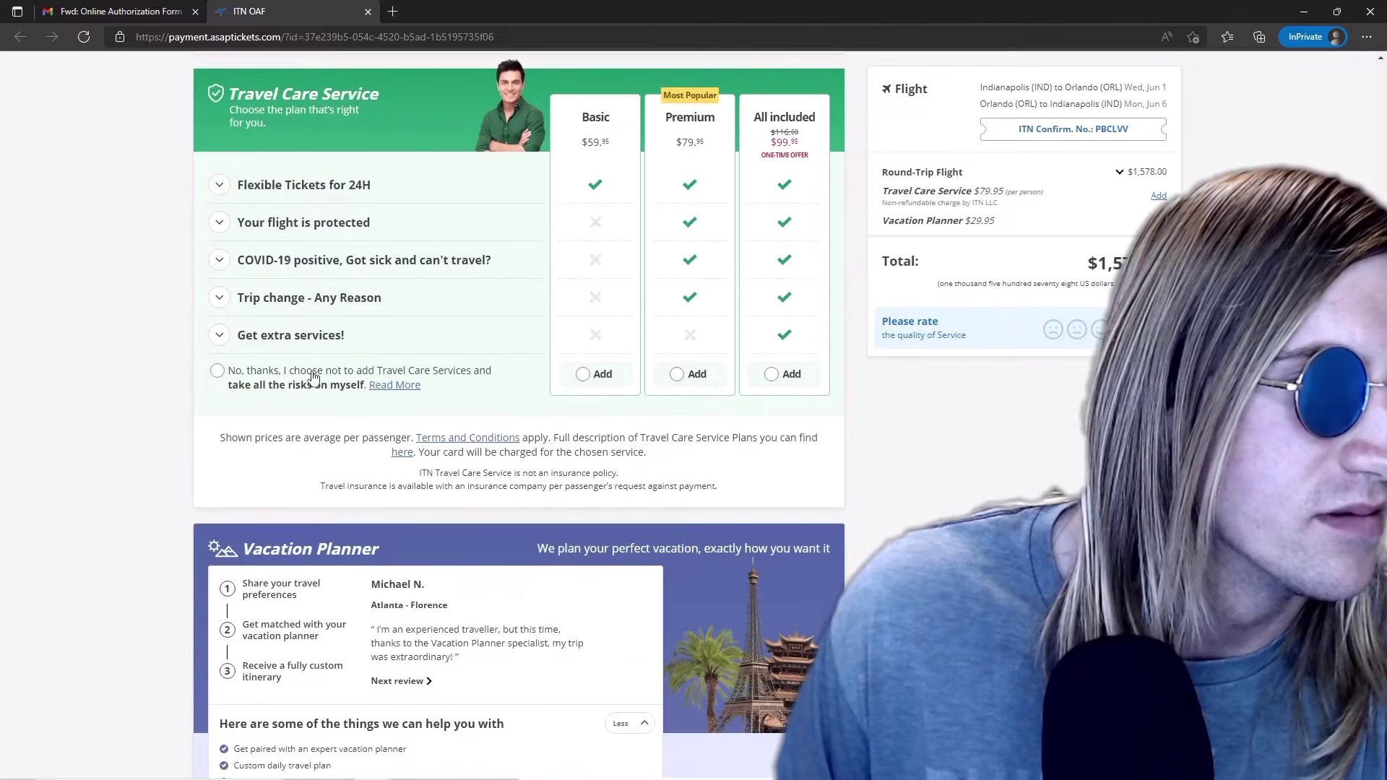
scroll(313, 376, down, 3)
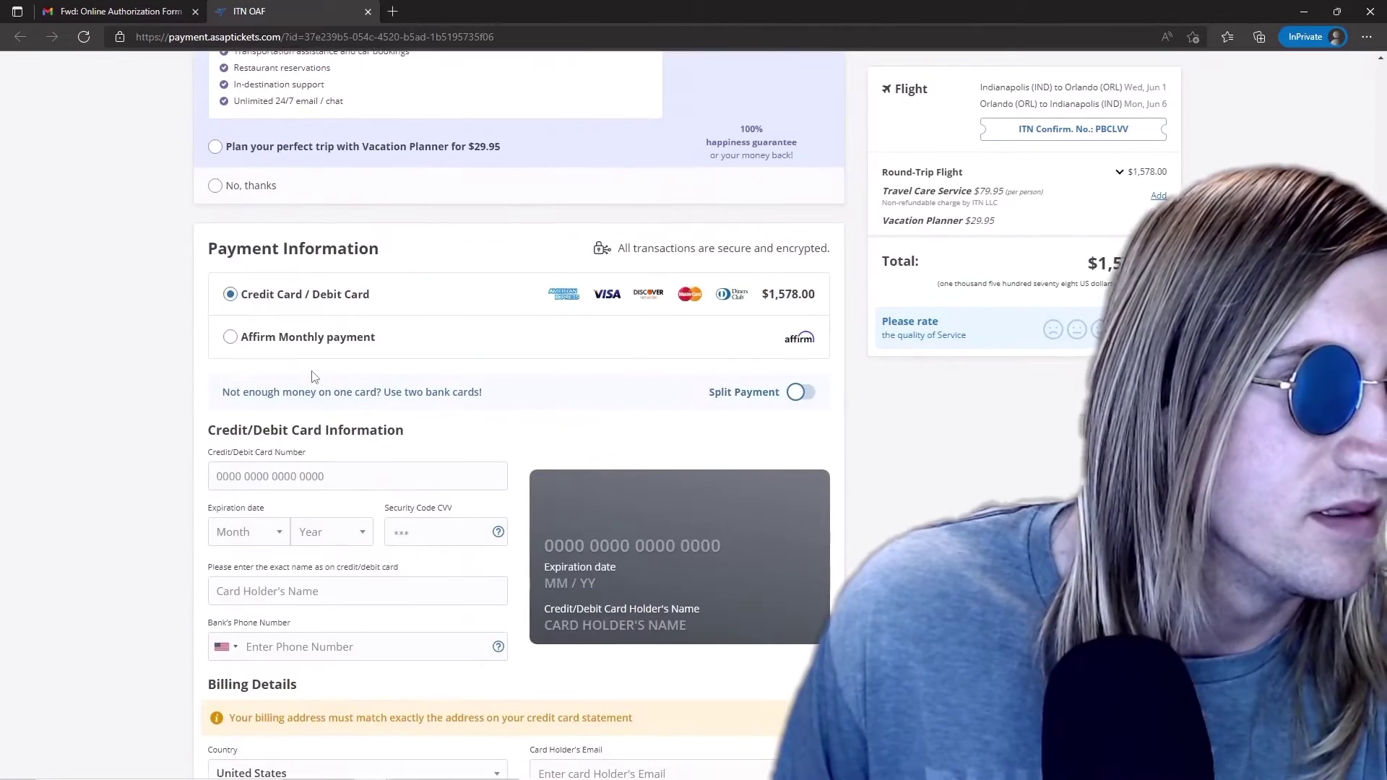
scroll(313, 373, down, 2)
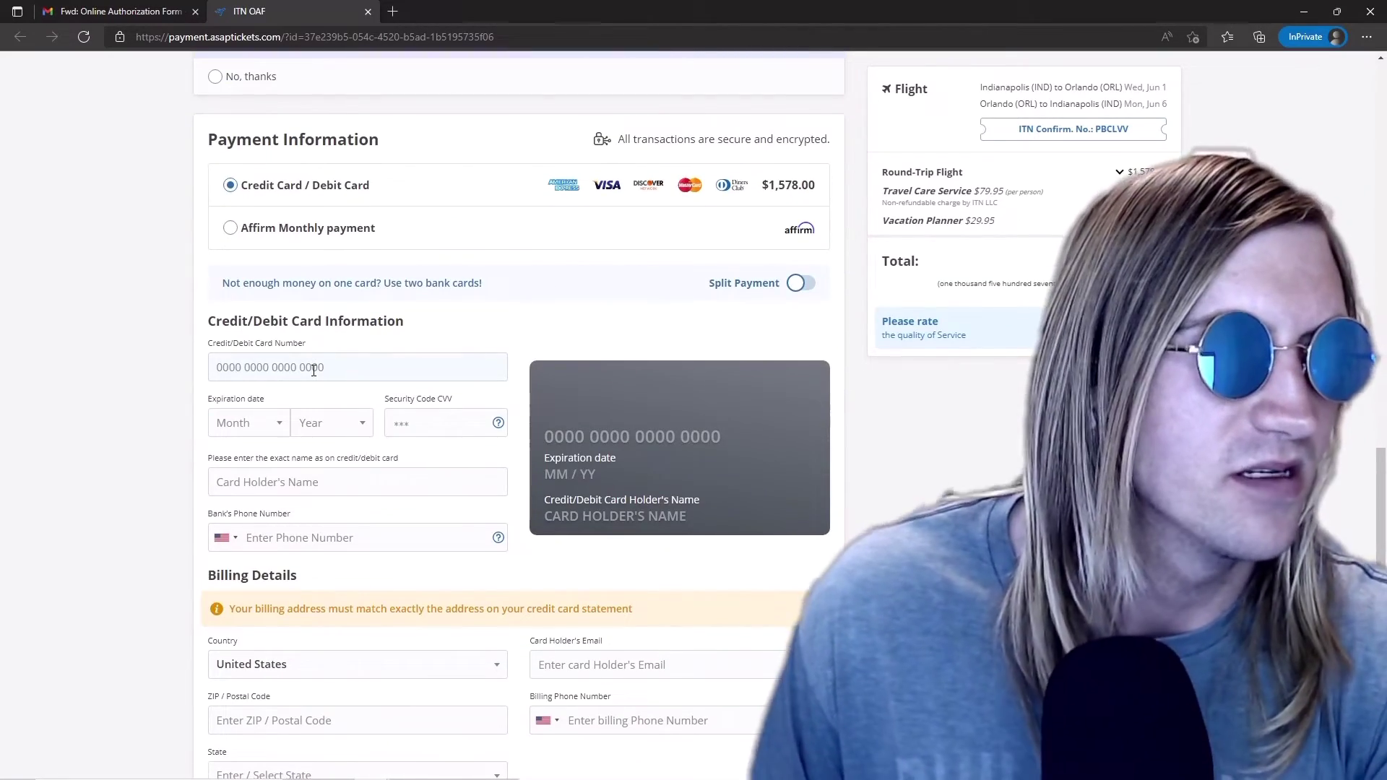
scroll(413, 354, down, 2)
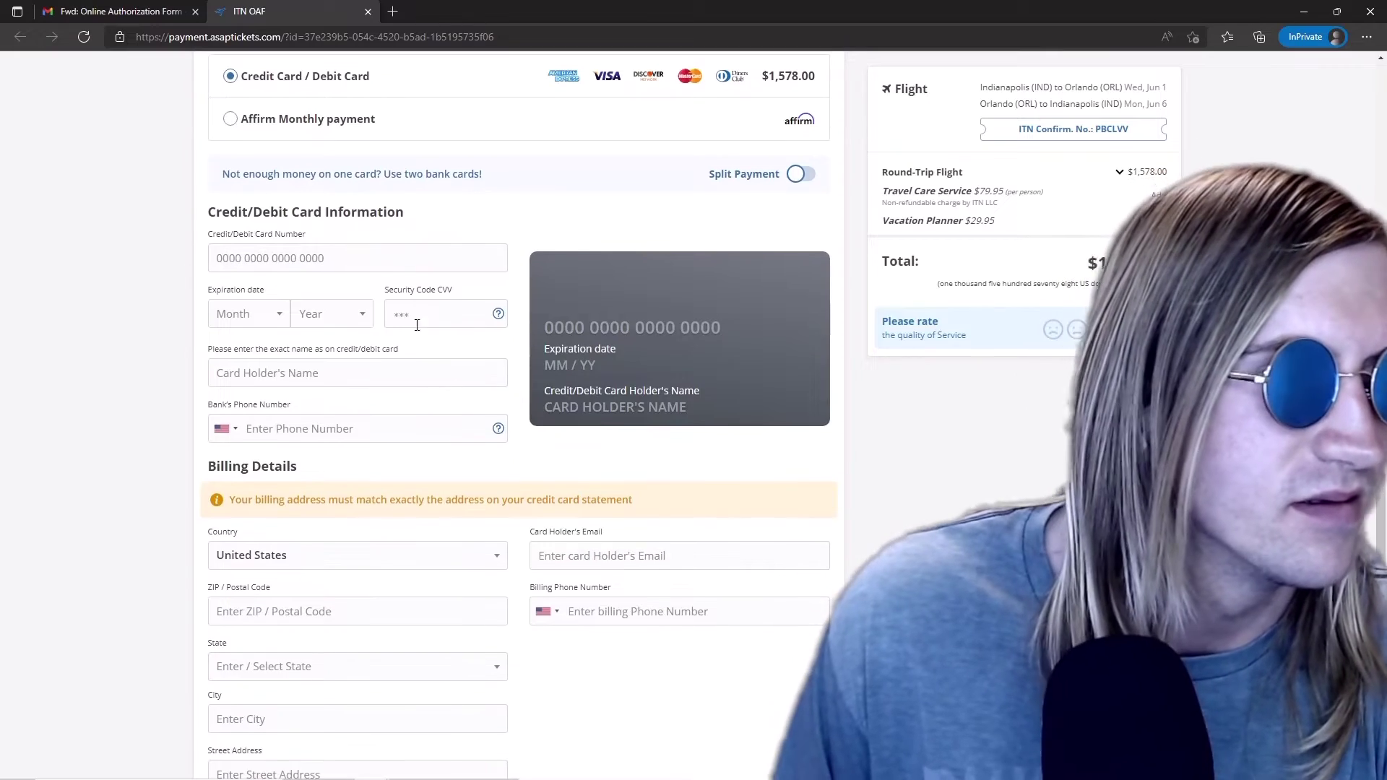
scroll(365, 327, up, 10)
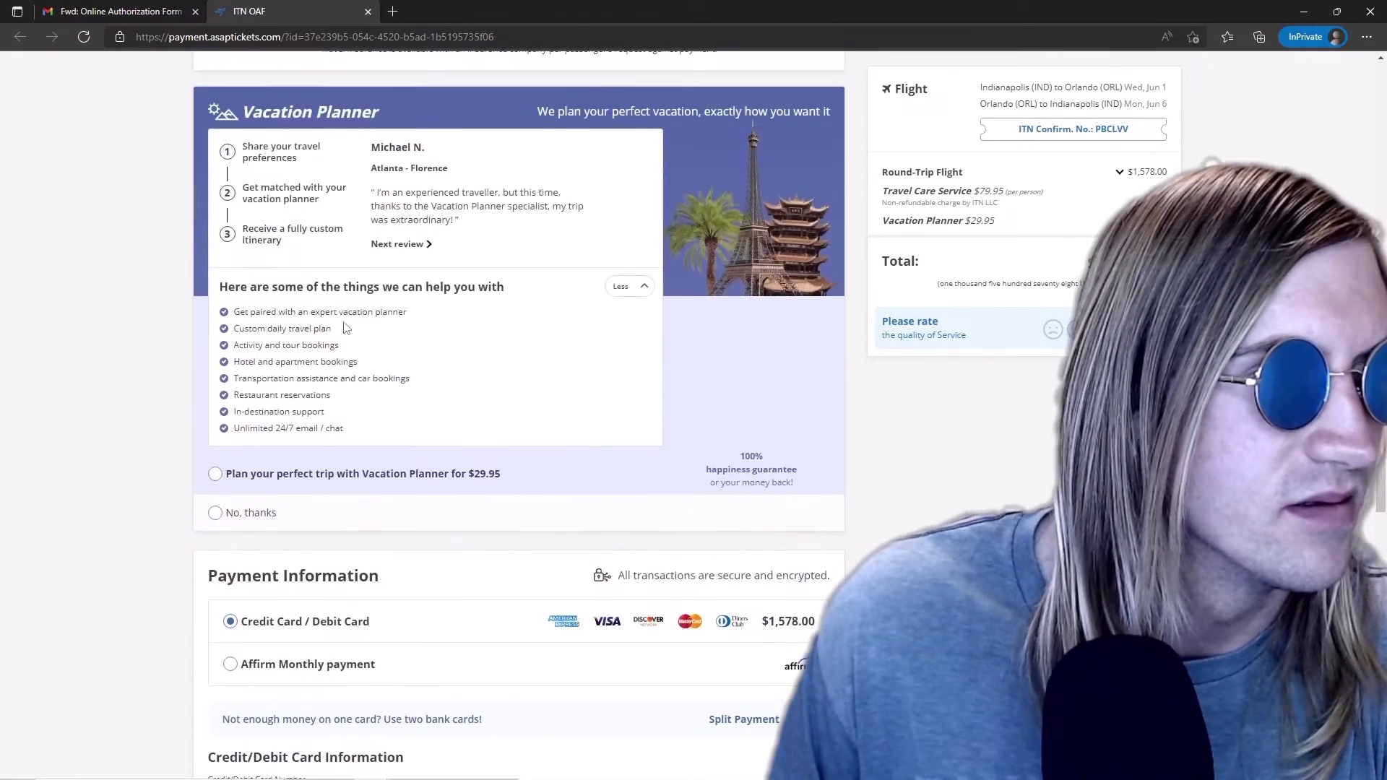
scroll(342, 326, up, 8)
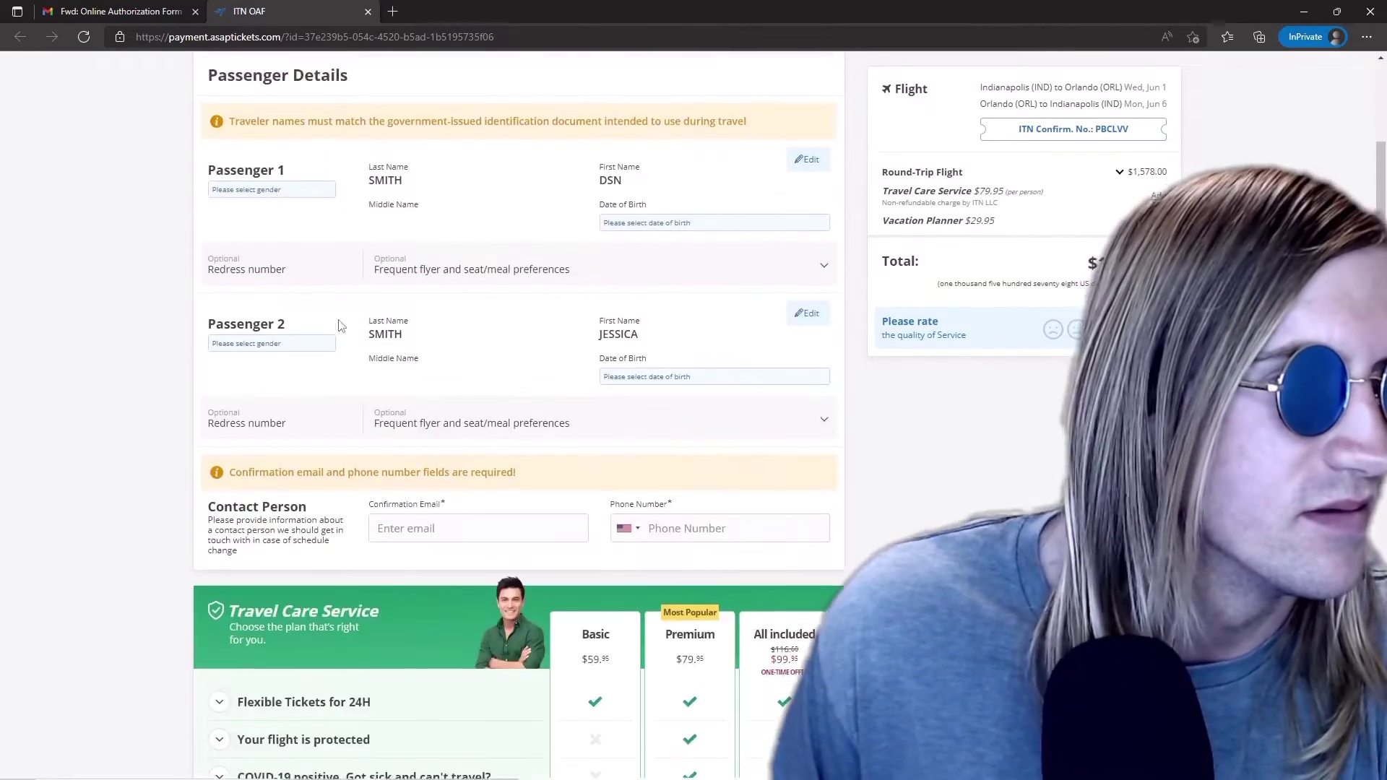
scroll(341, 326, up, 1)
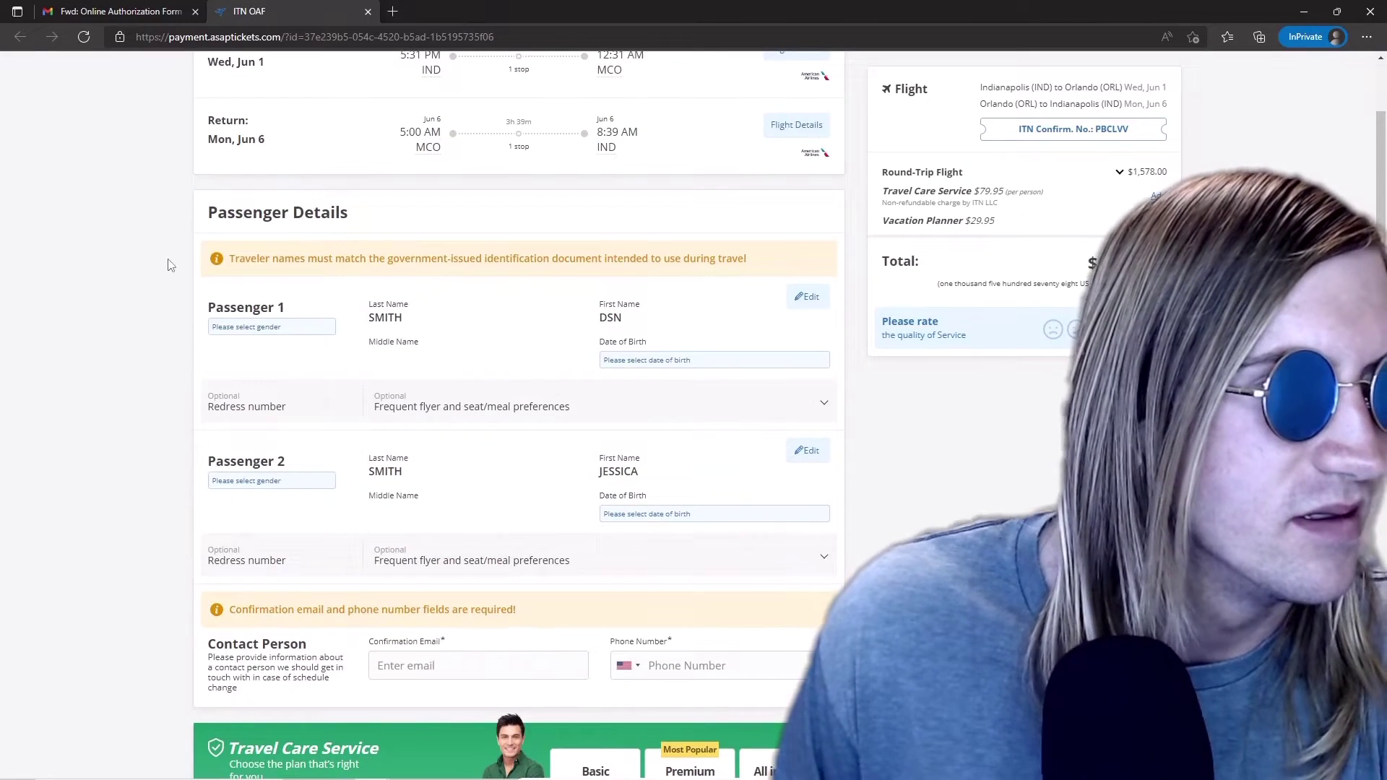
scroll(168, 265, up, 2)
scroll(168, 265, down, 2)
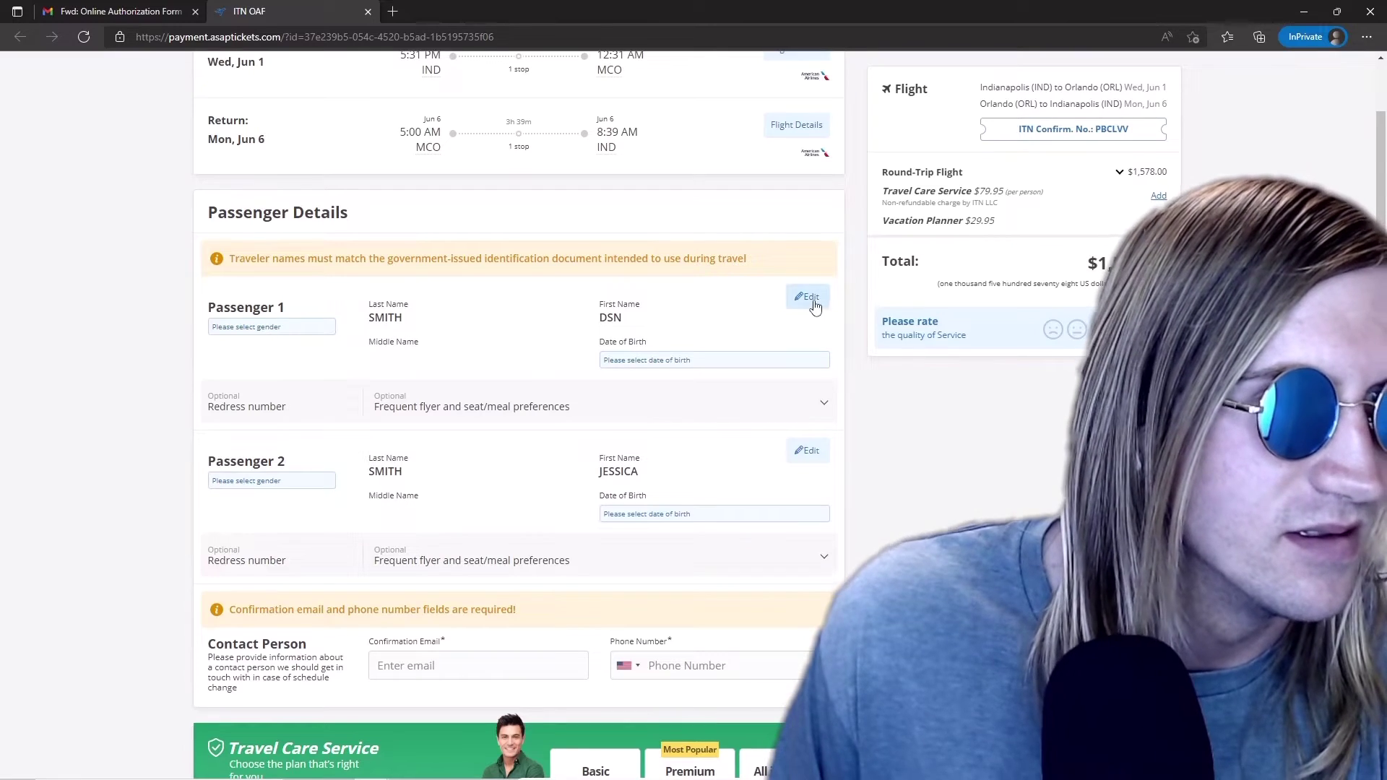
Open Passenger 1's details for editing and correct the misspelled first name
click(809, 296)
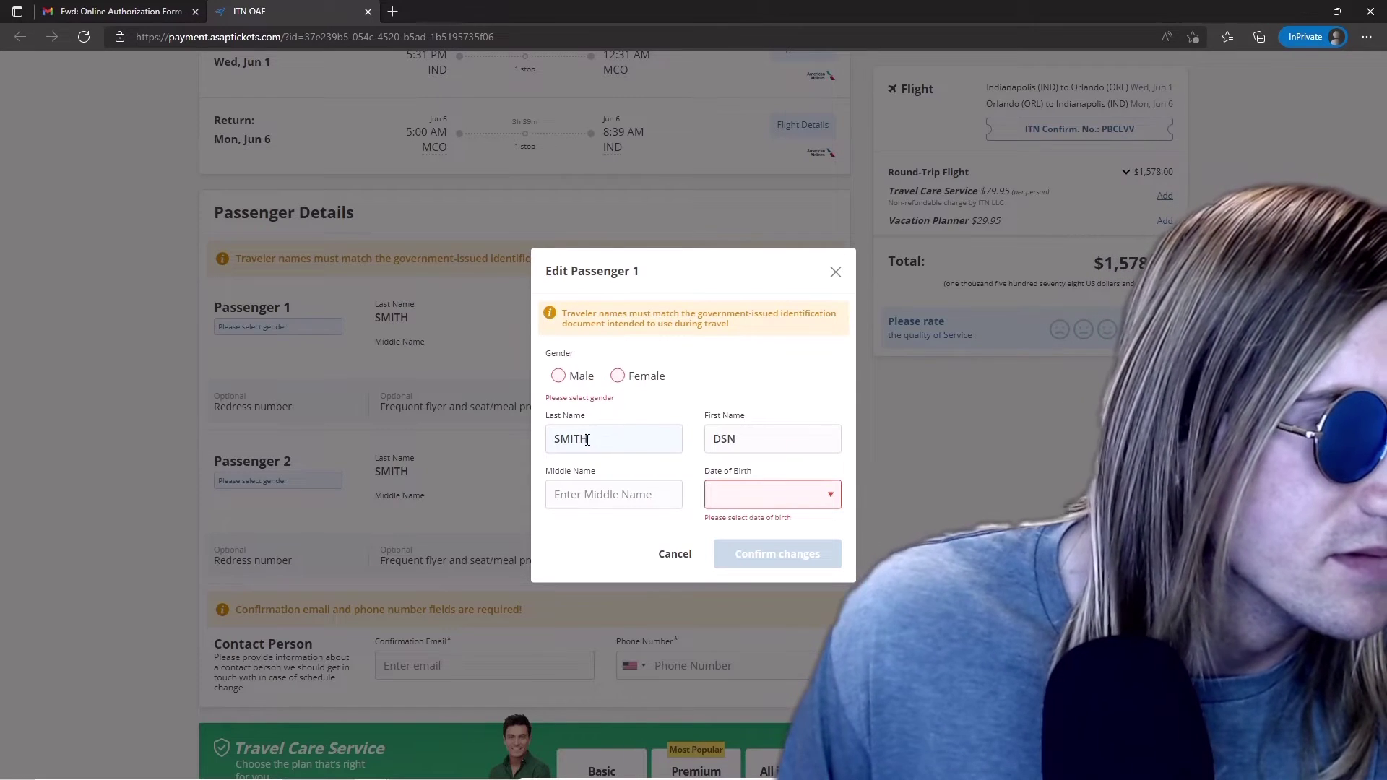
drag(594, 439, 520, 440)
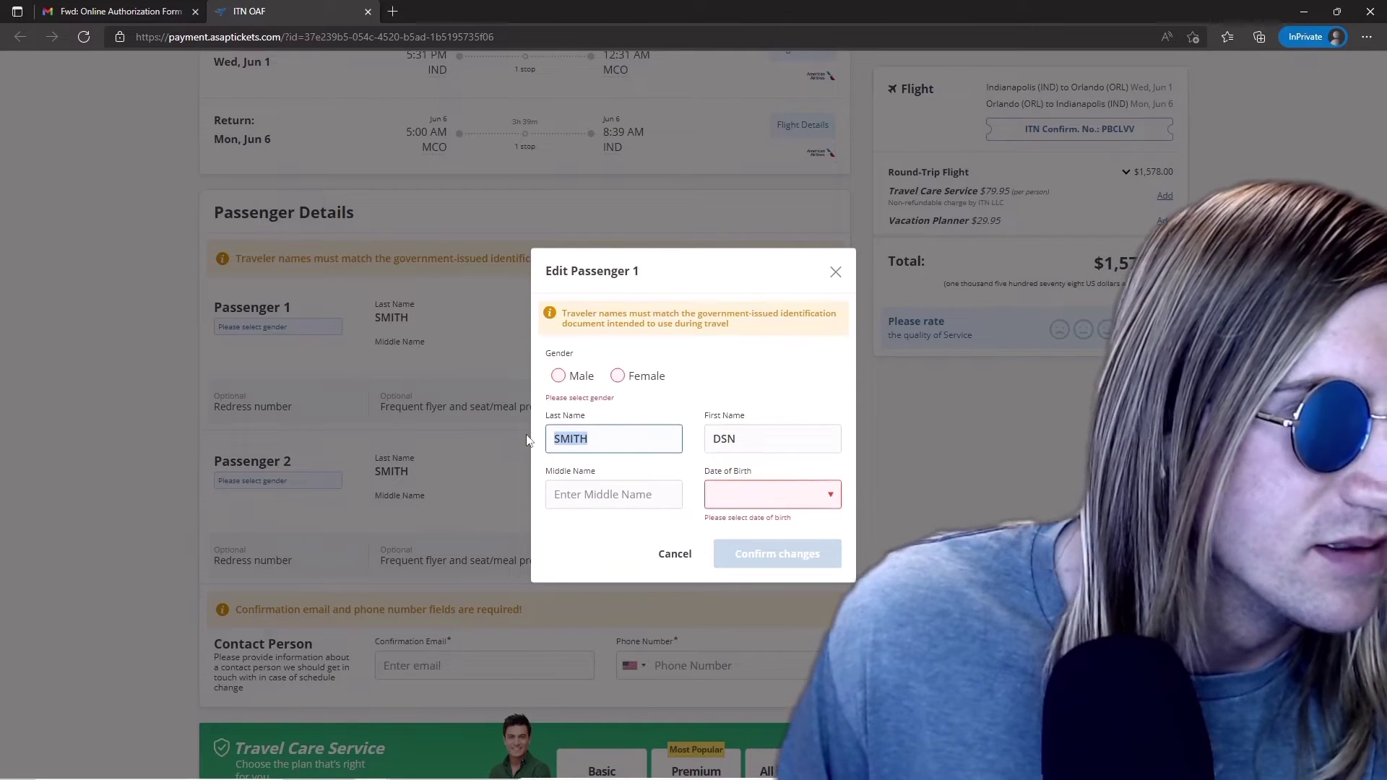
click(710, 443)
double_click(710, 443)
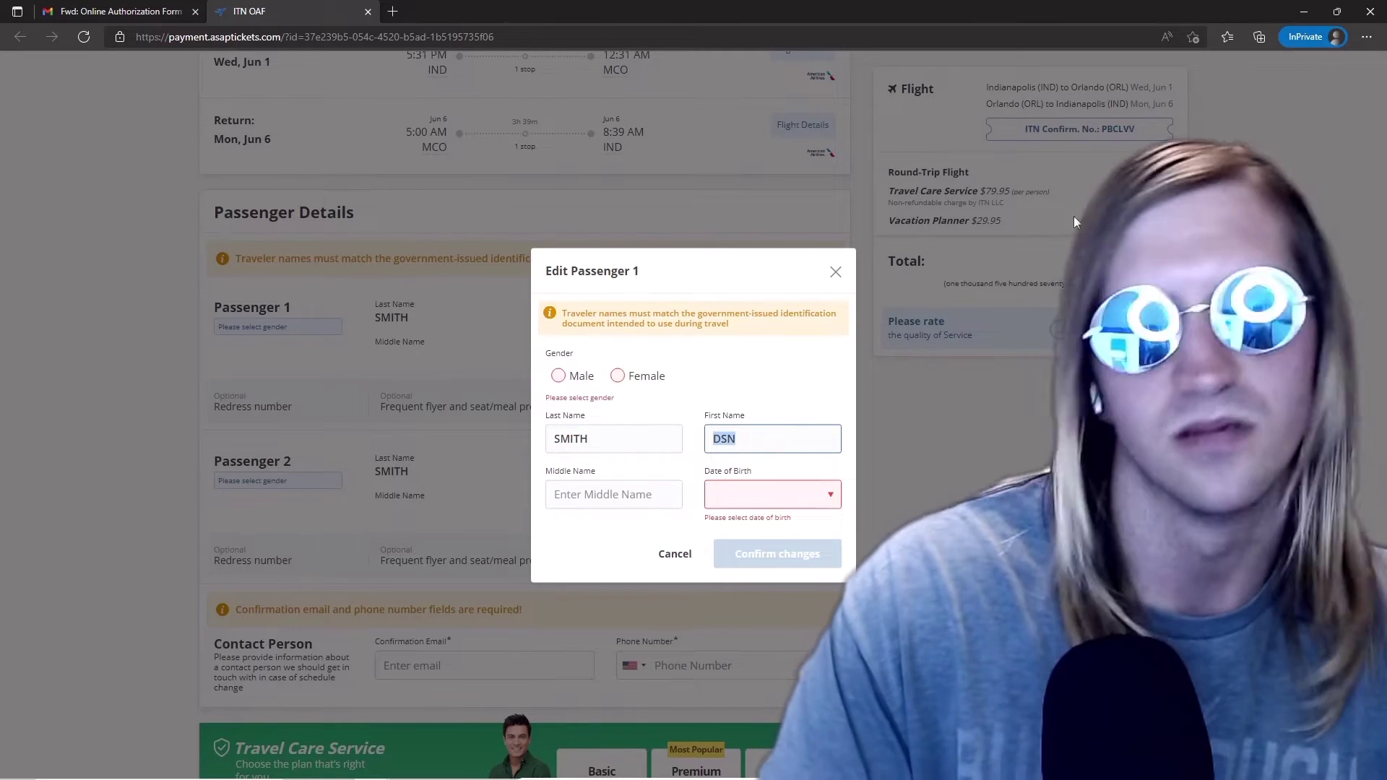
text(DAN)
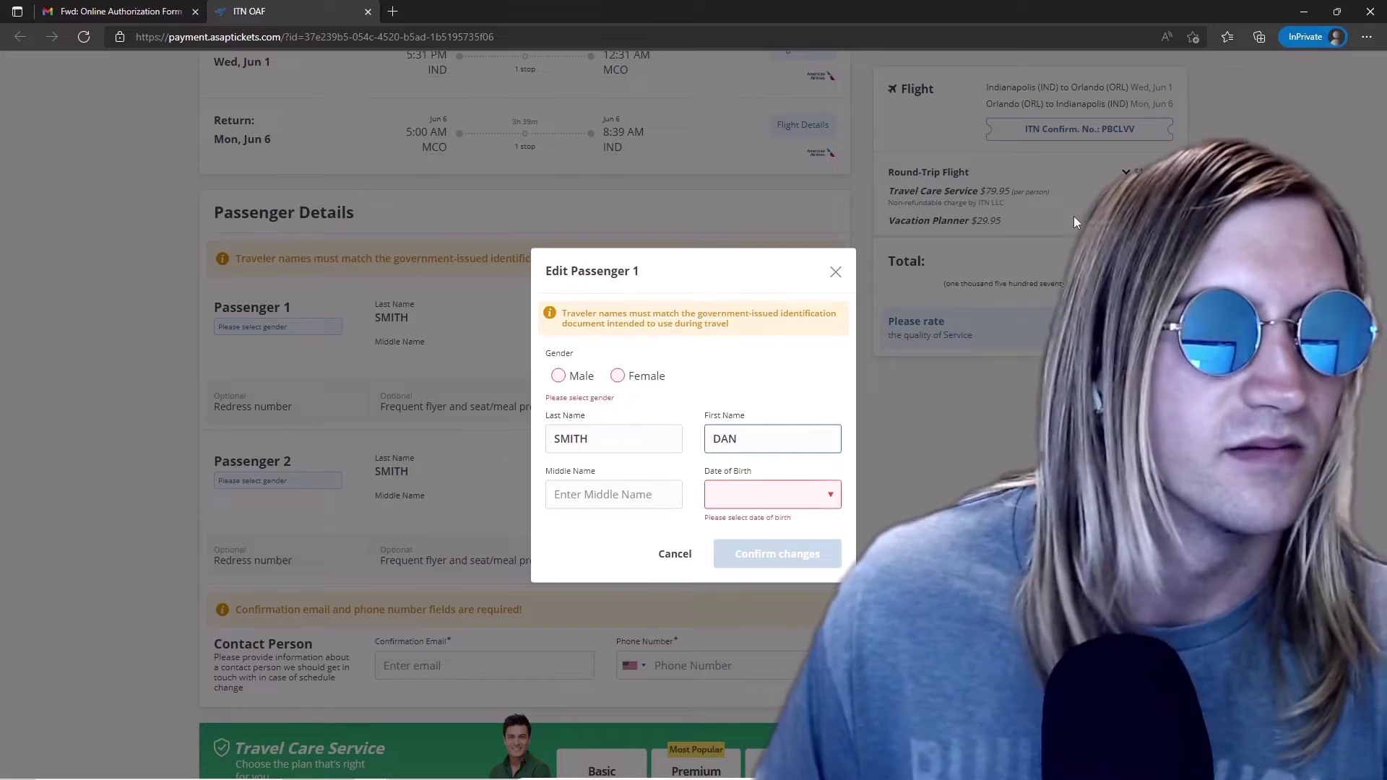
click(785, 556)
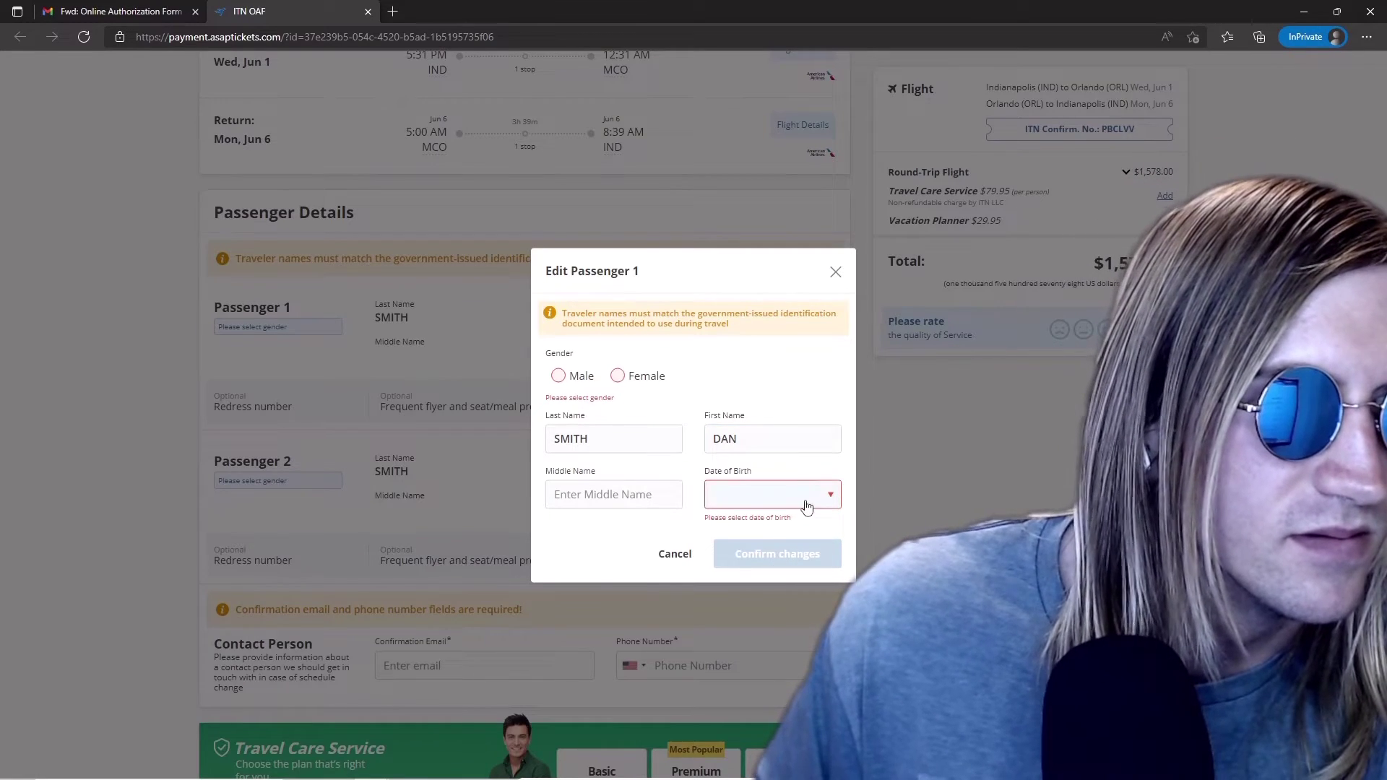
Select Passenger 1's date of birth, set the gender to Male and confirm the changes
click(805, 499)
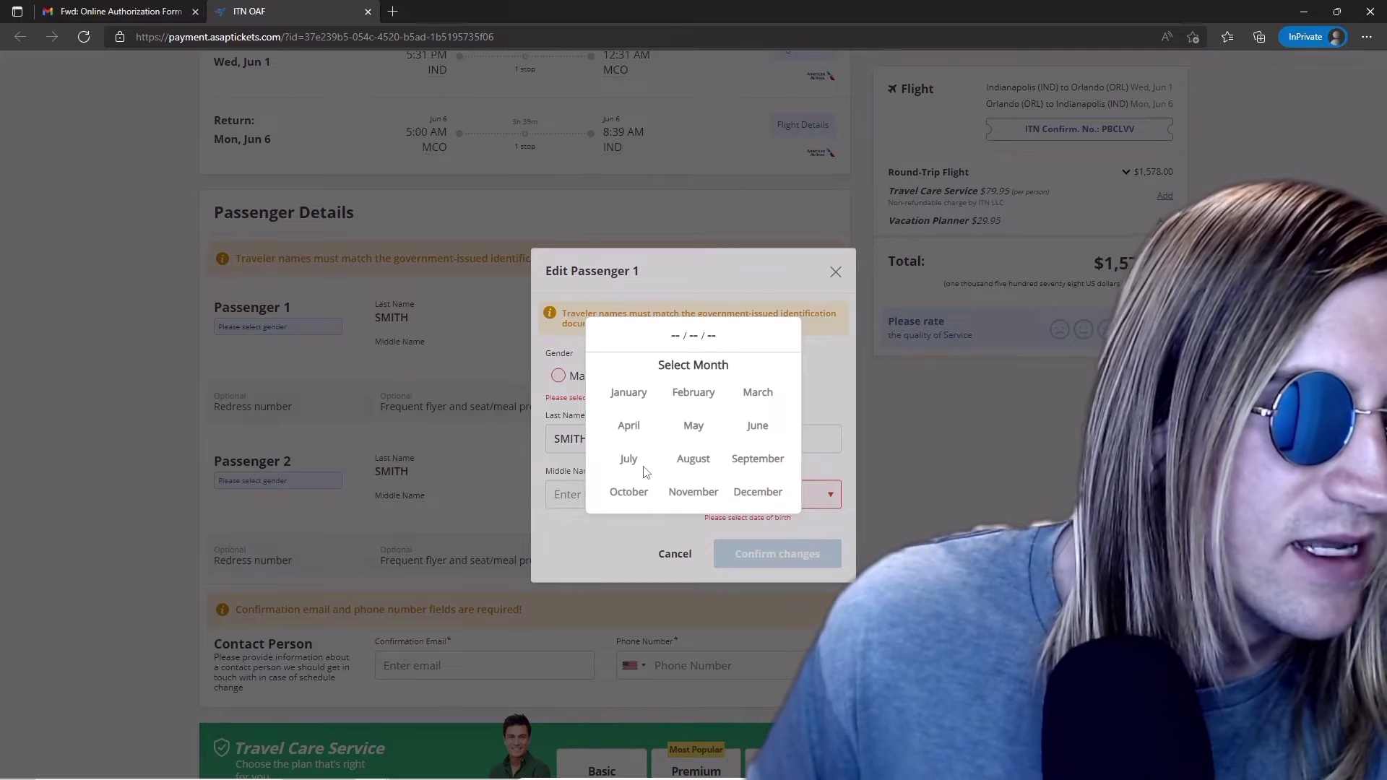
click(630, 425)
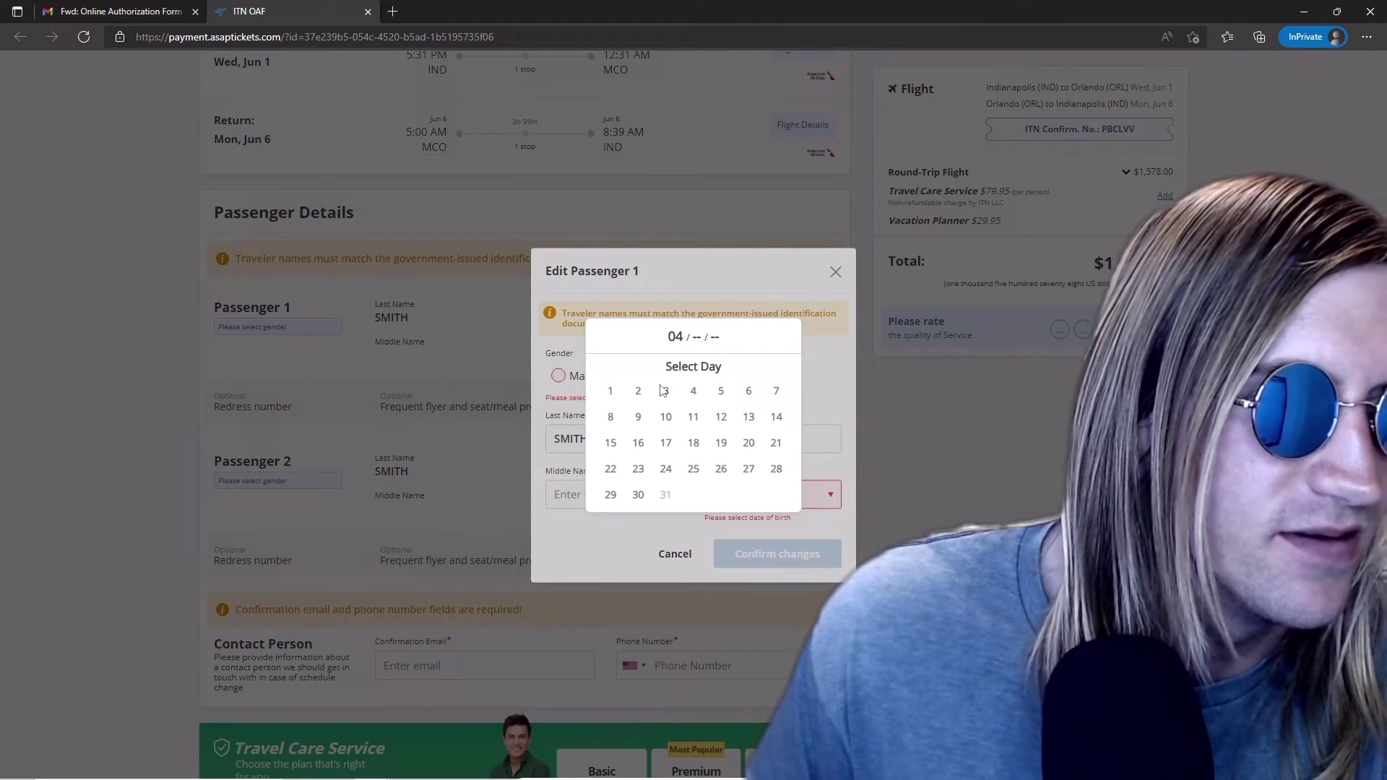
click(638, 390)
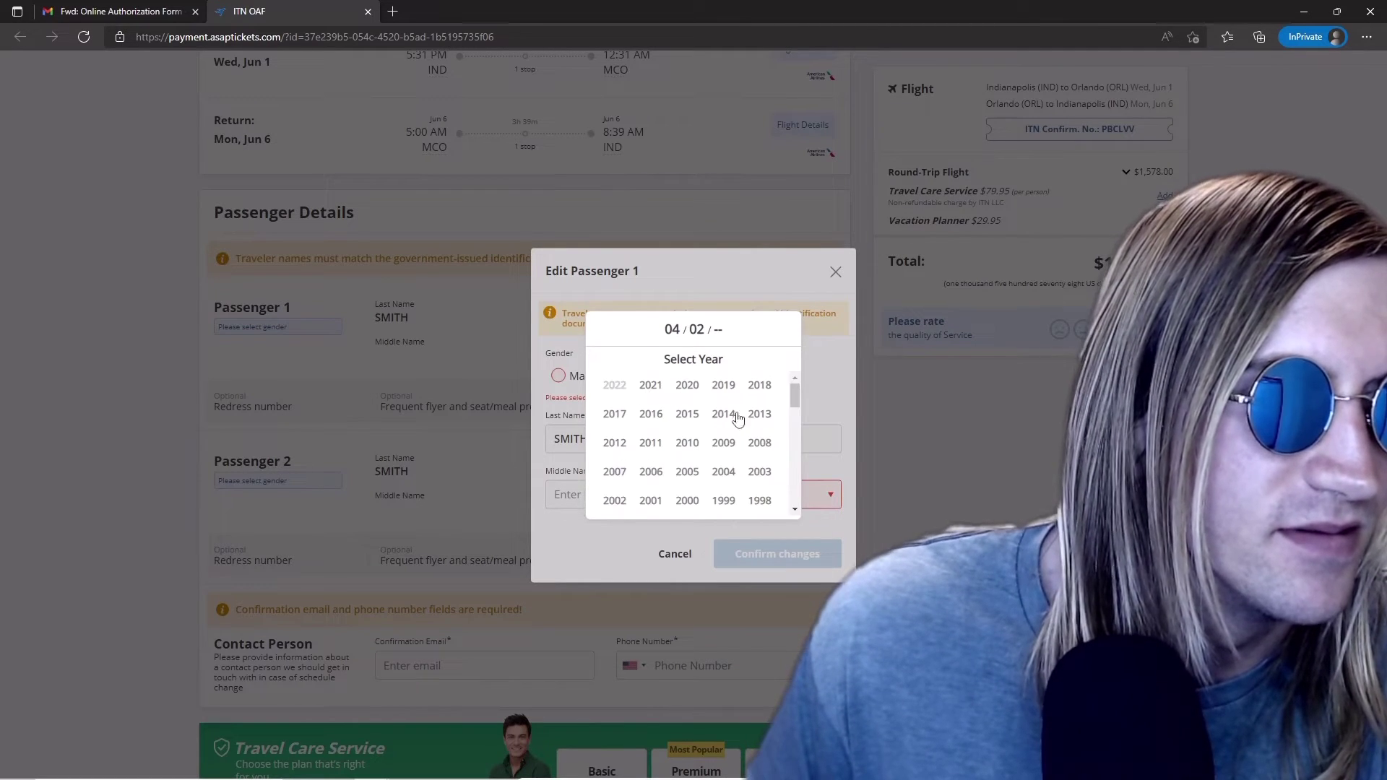
scroll(729, 412, down, 2)
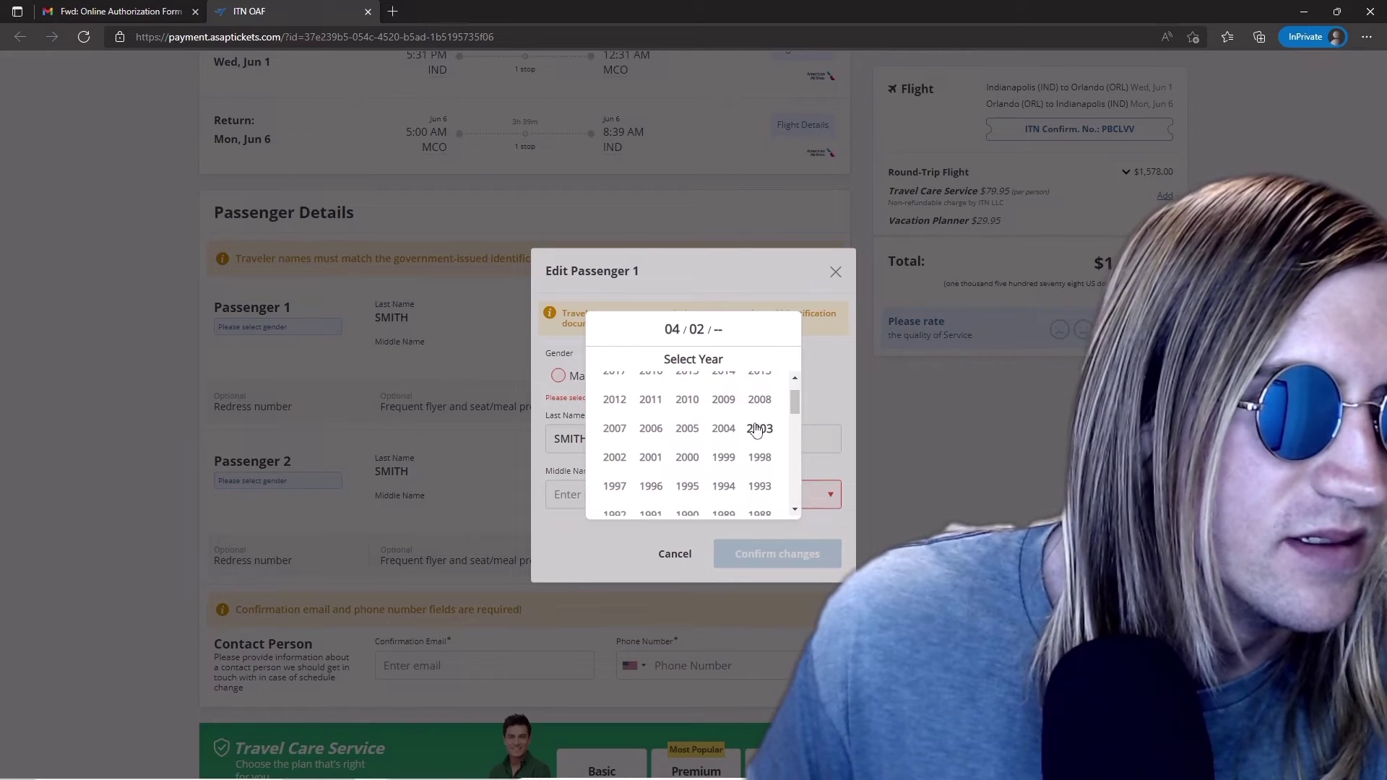
scroll(755, 432, up, 2)
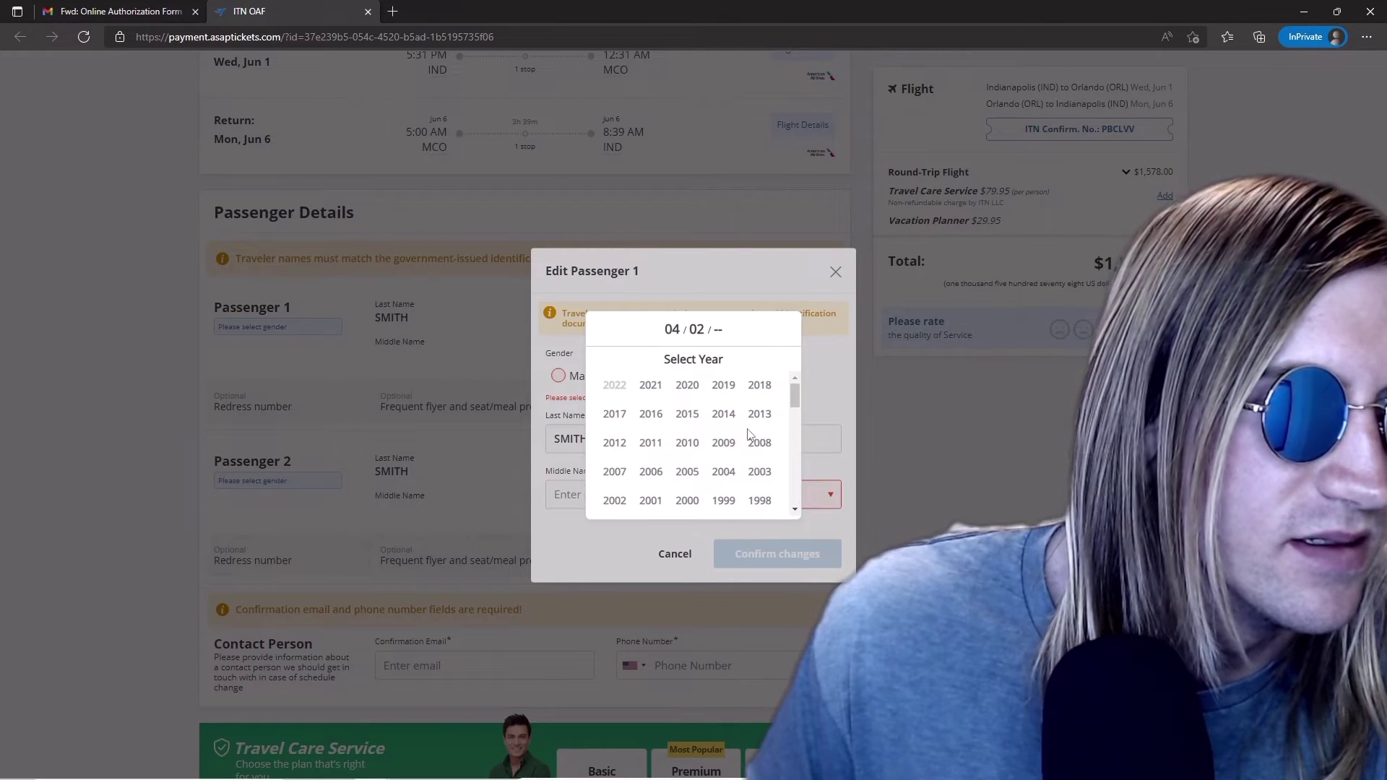
scroll(686, 423, down, 5)
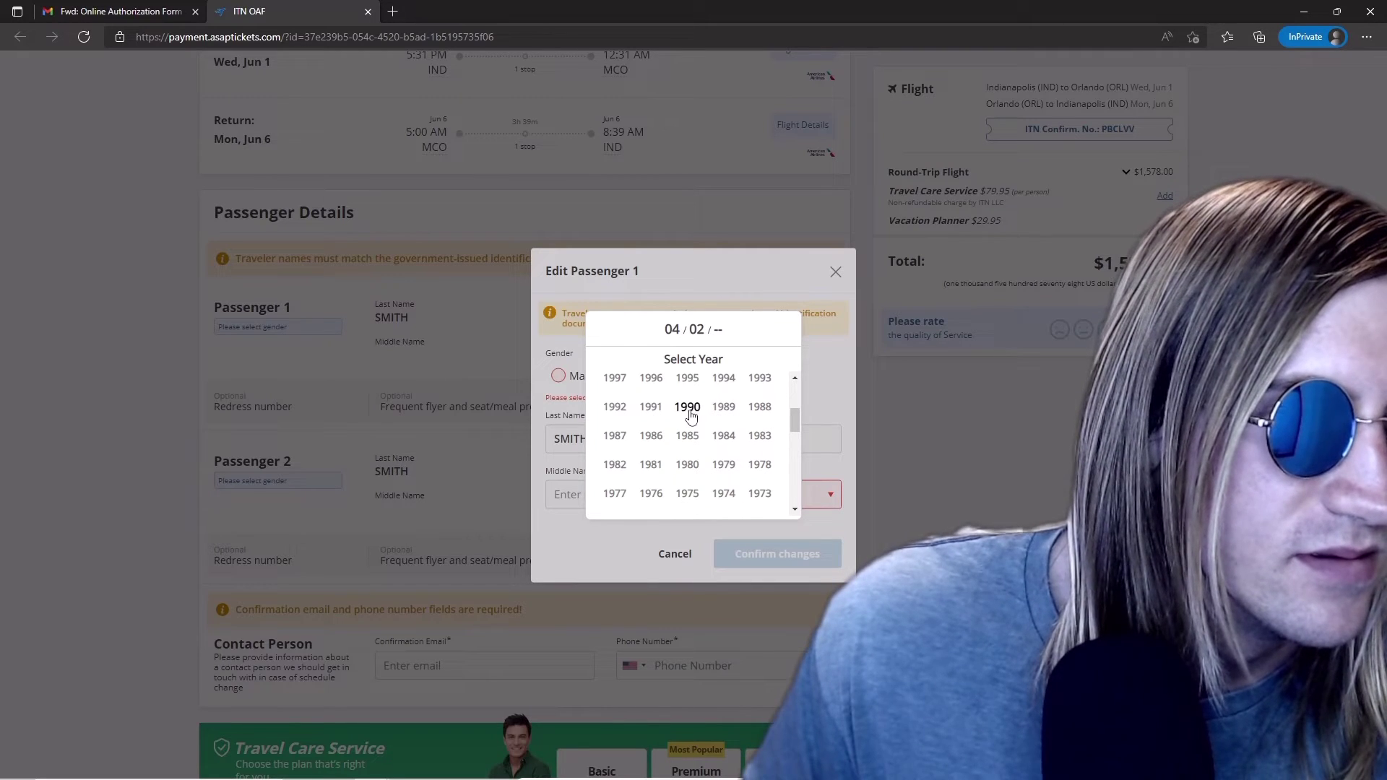
click(655, 409)
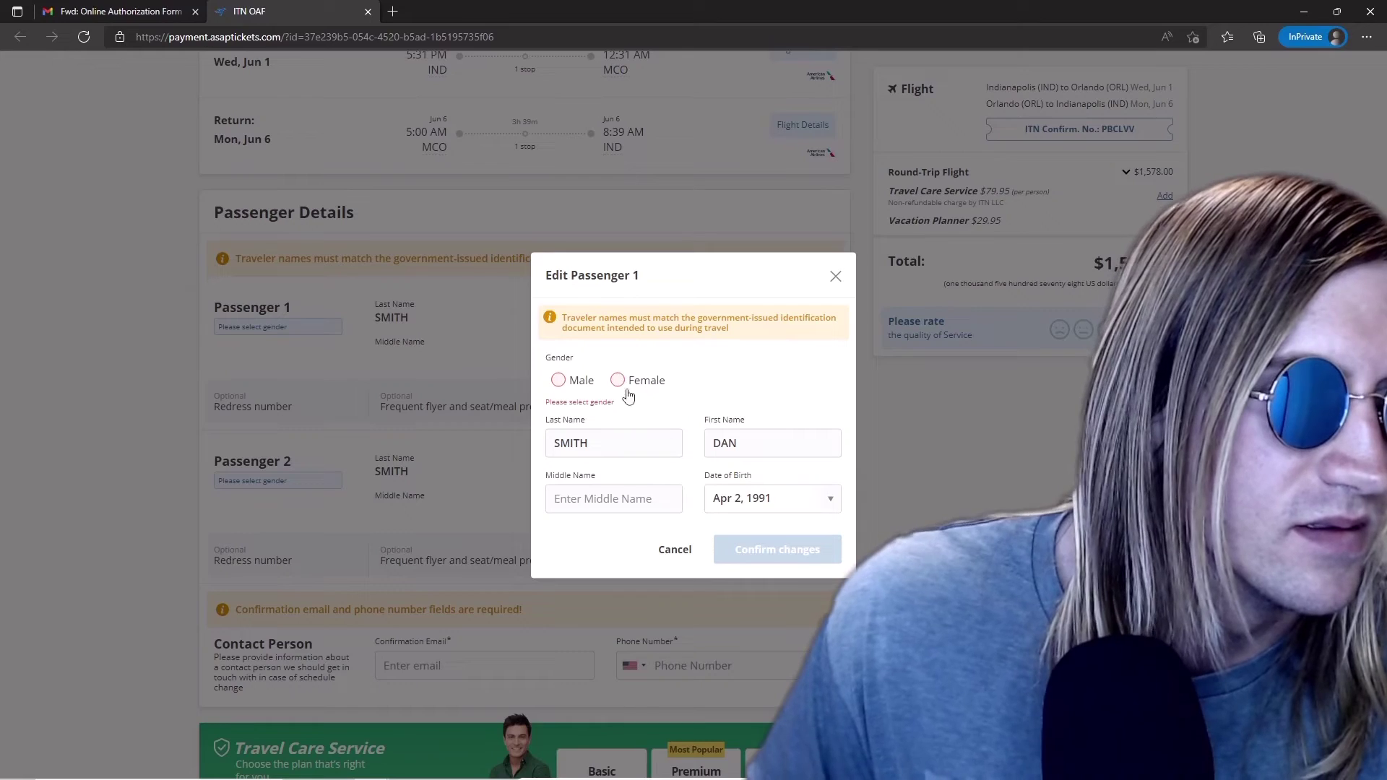
click(558, 380)
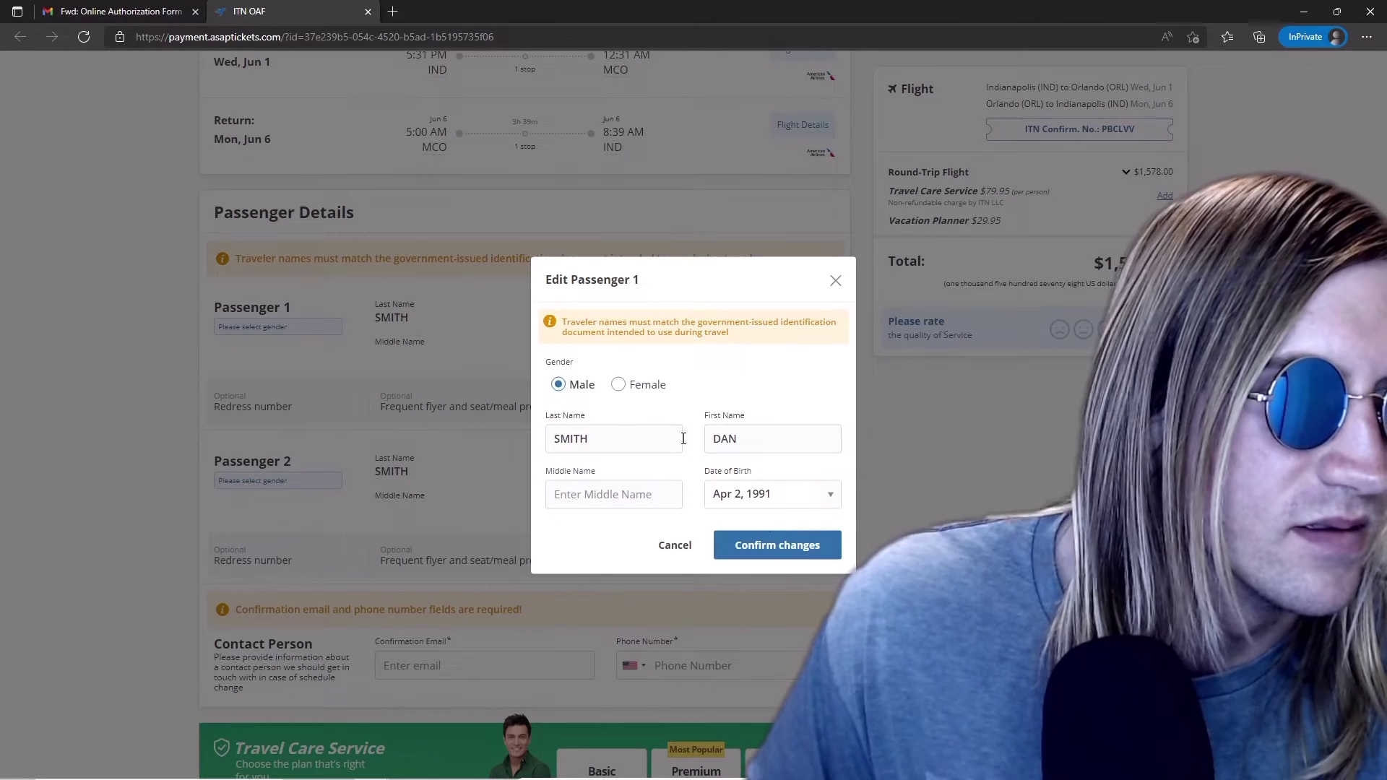
click(769, 549)
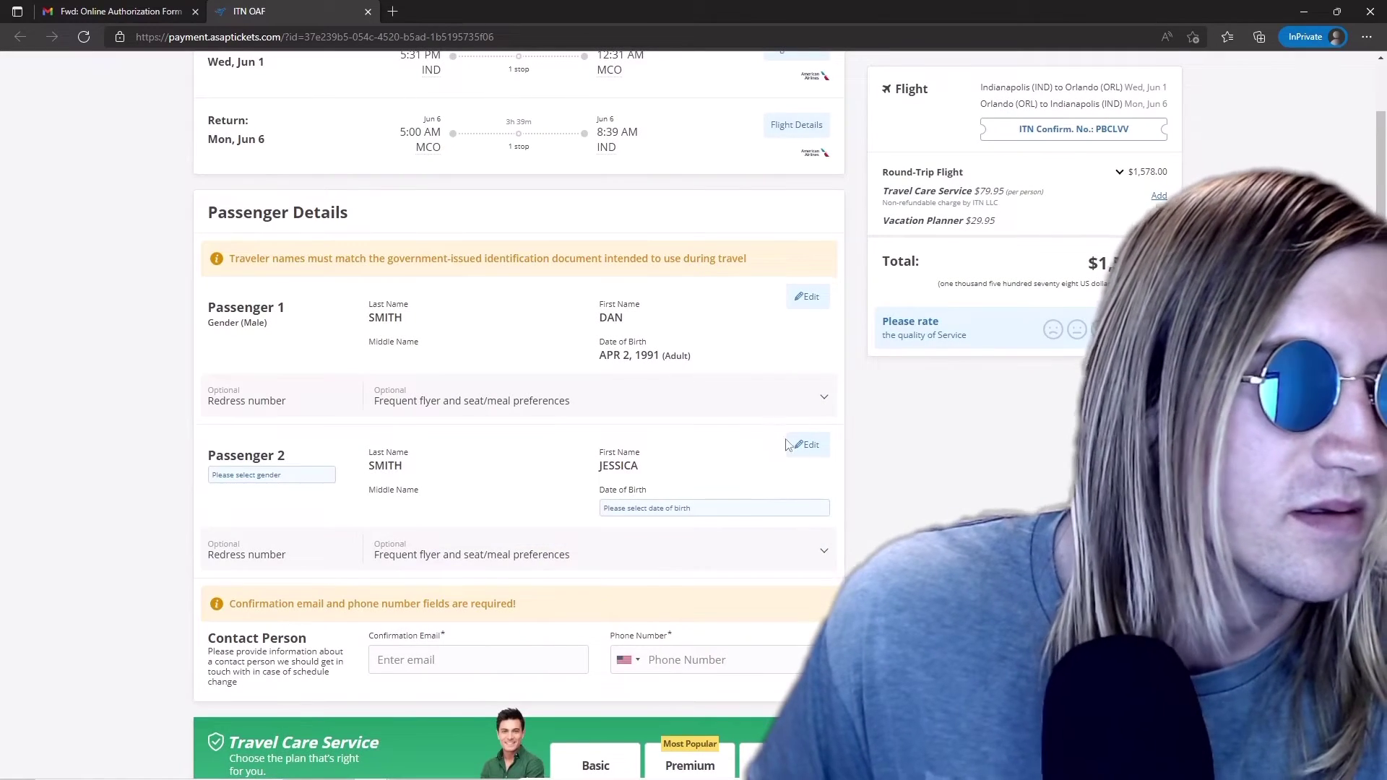
Edit Passenger 2's details by selecting the date of birth and setting the gender to Female, and confirm the changes
click(812, 446)
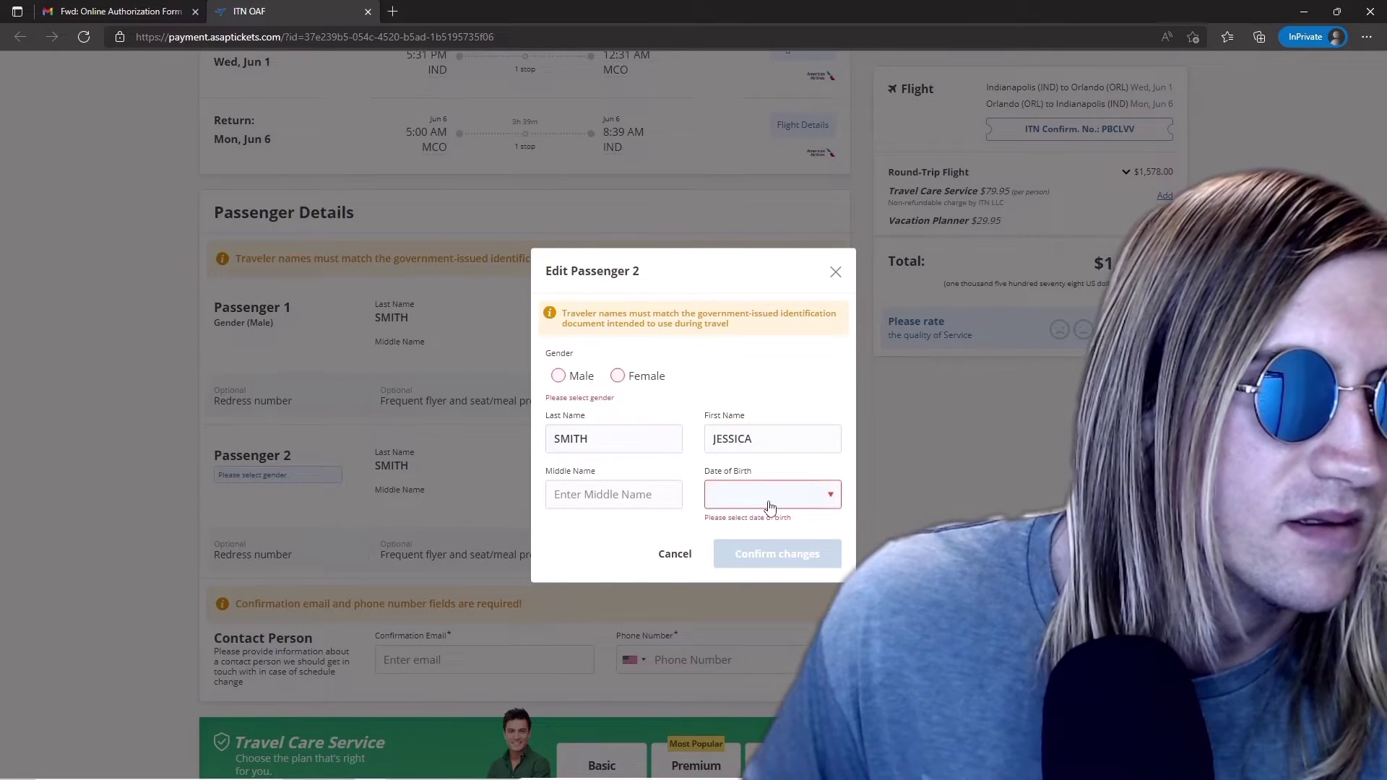
click(715, 495)
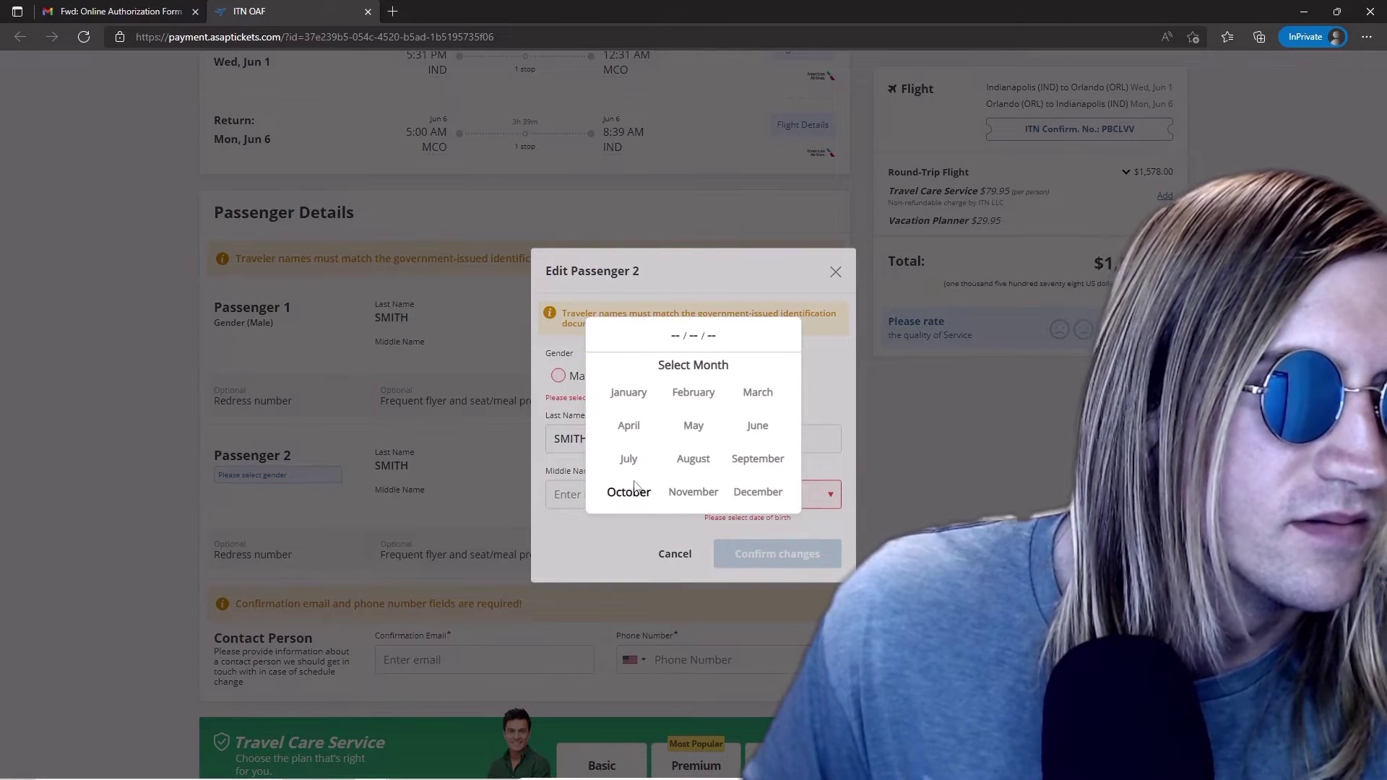
click(628, 428)
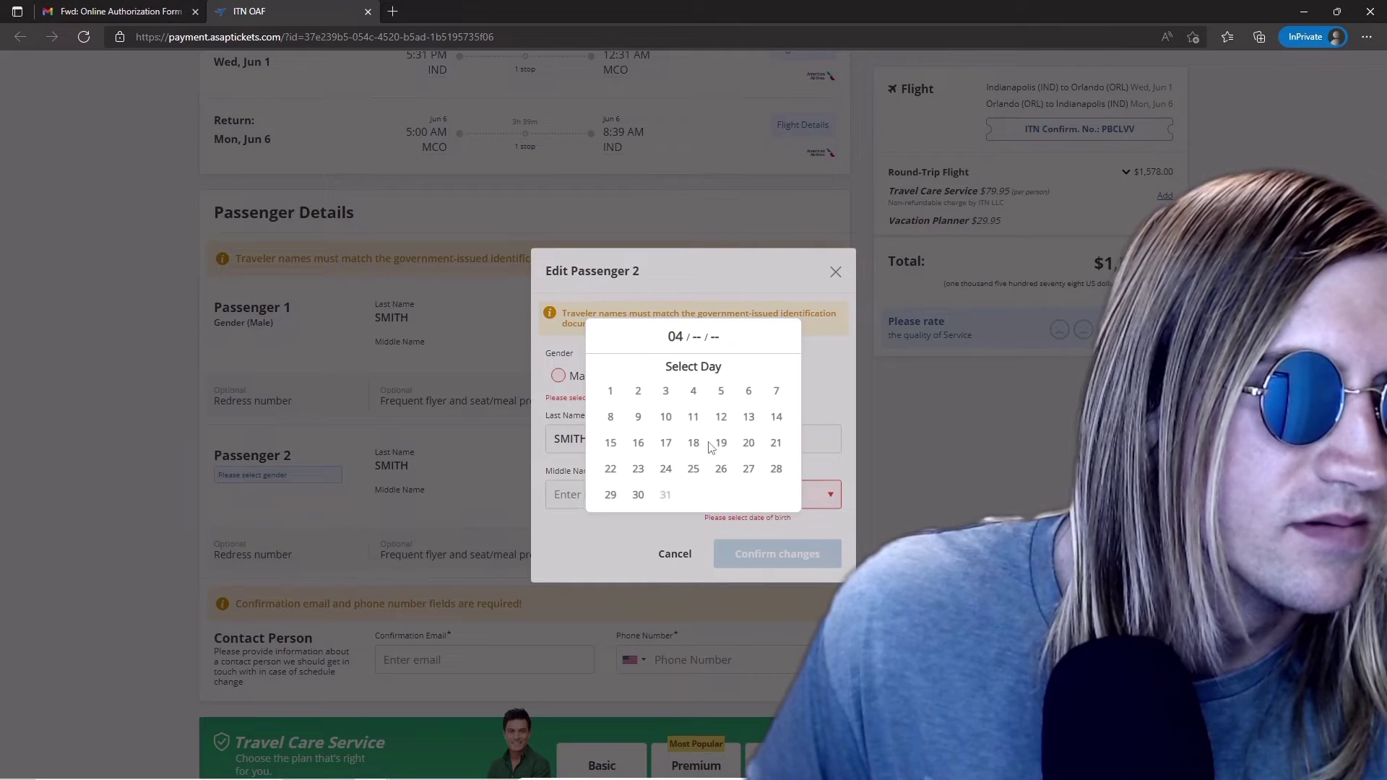
click(666, 394)
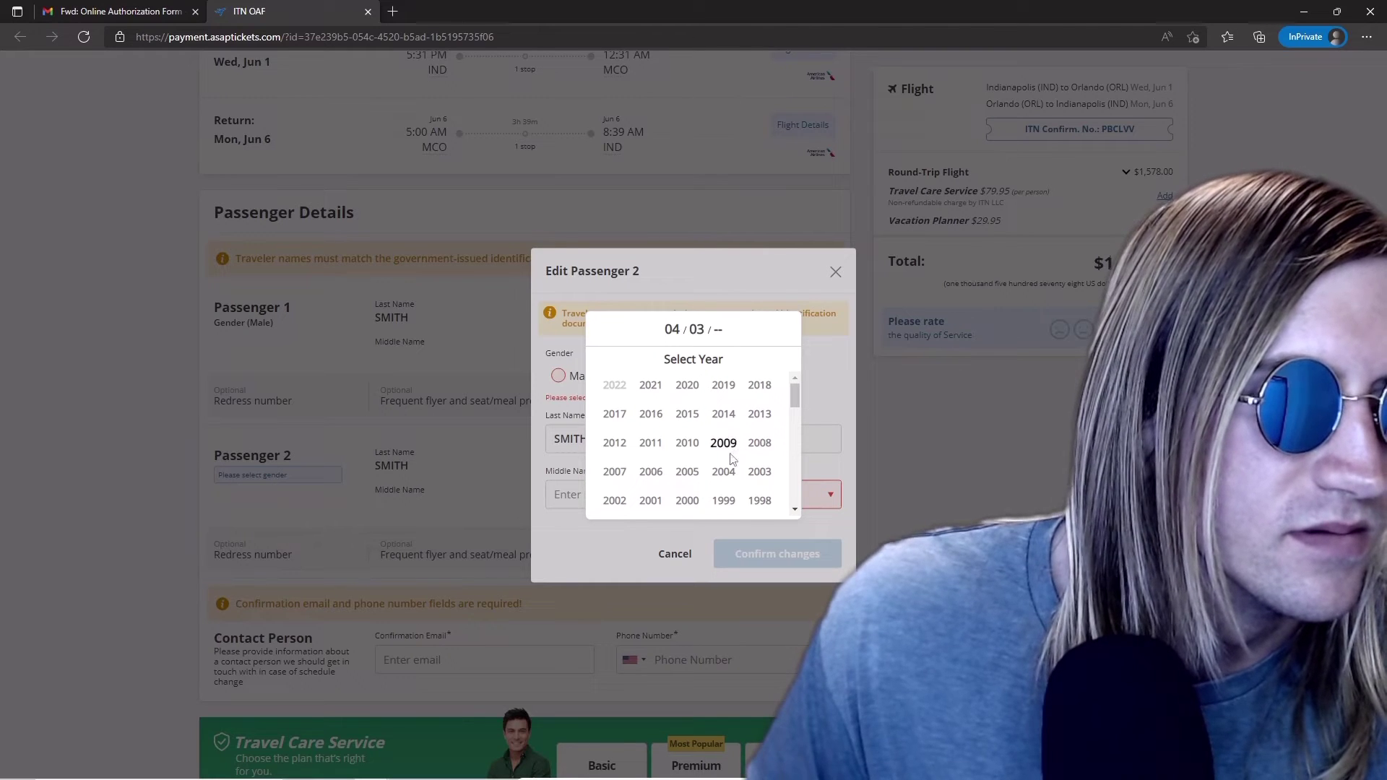
scroll(710, 492, down, 2)
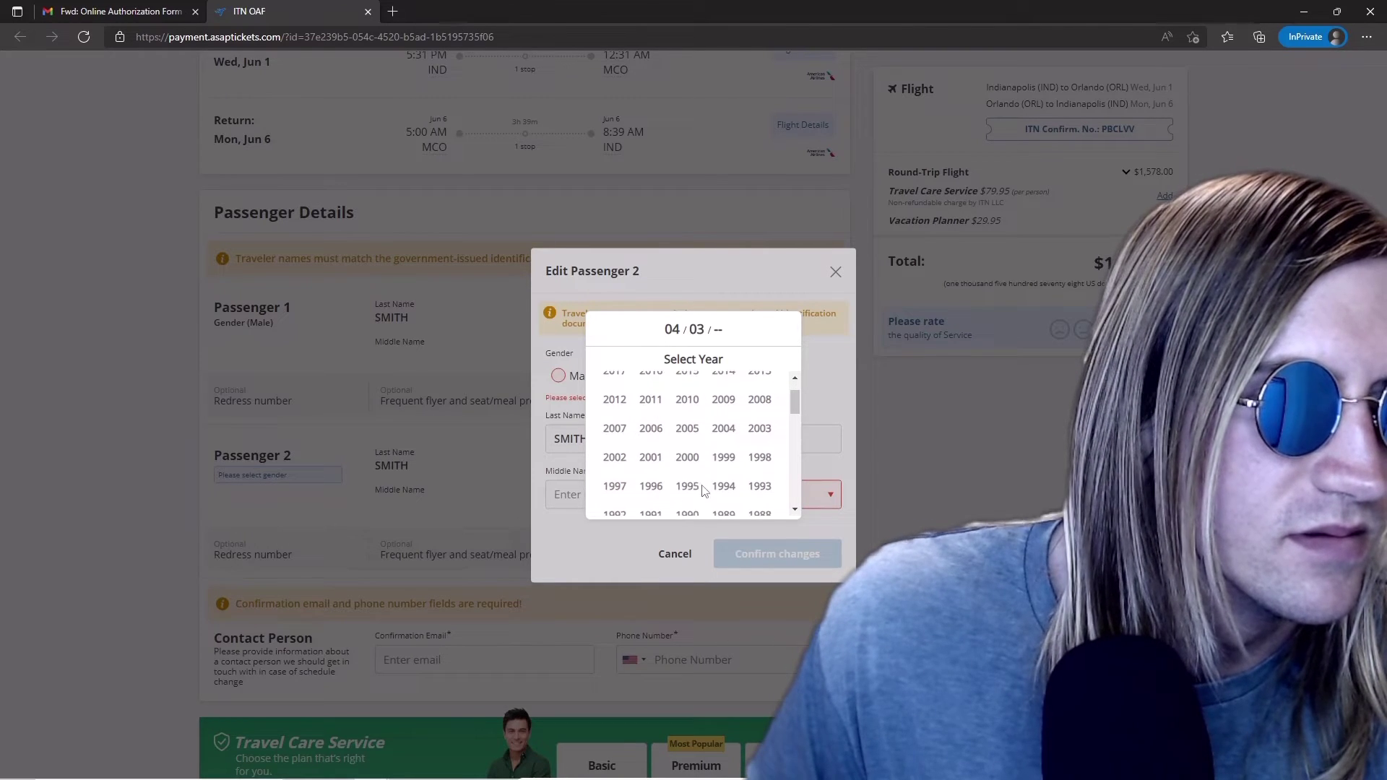
click(759, 487)
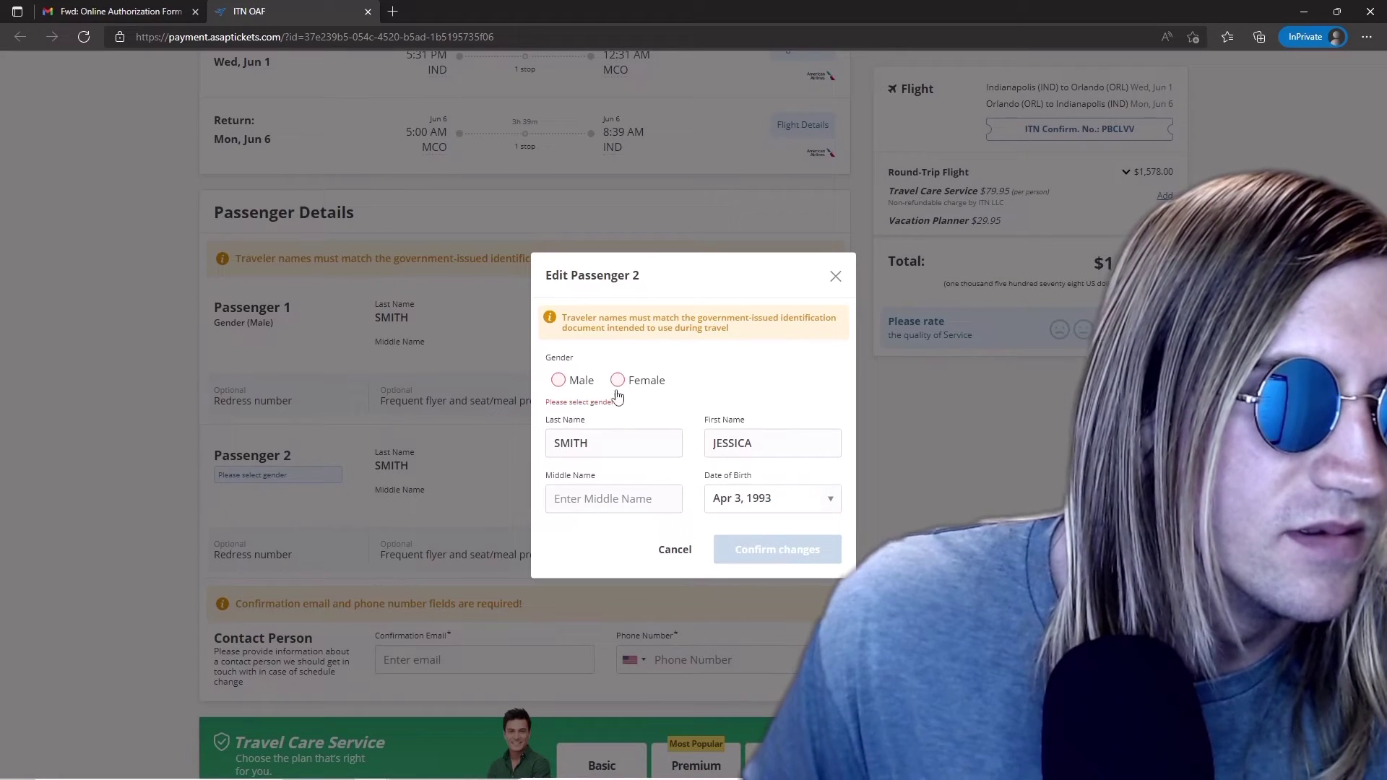
click(625, 381)
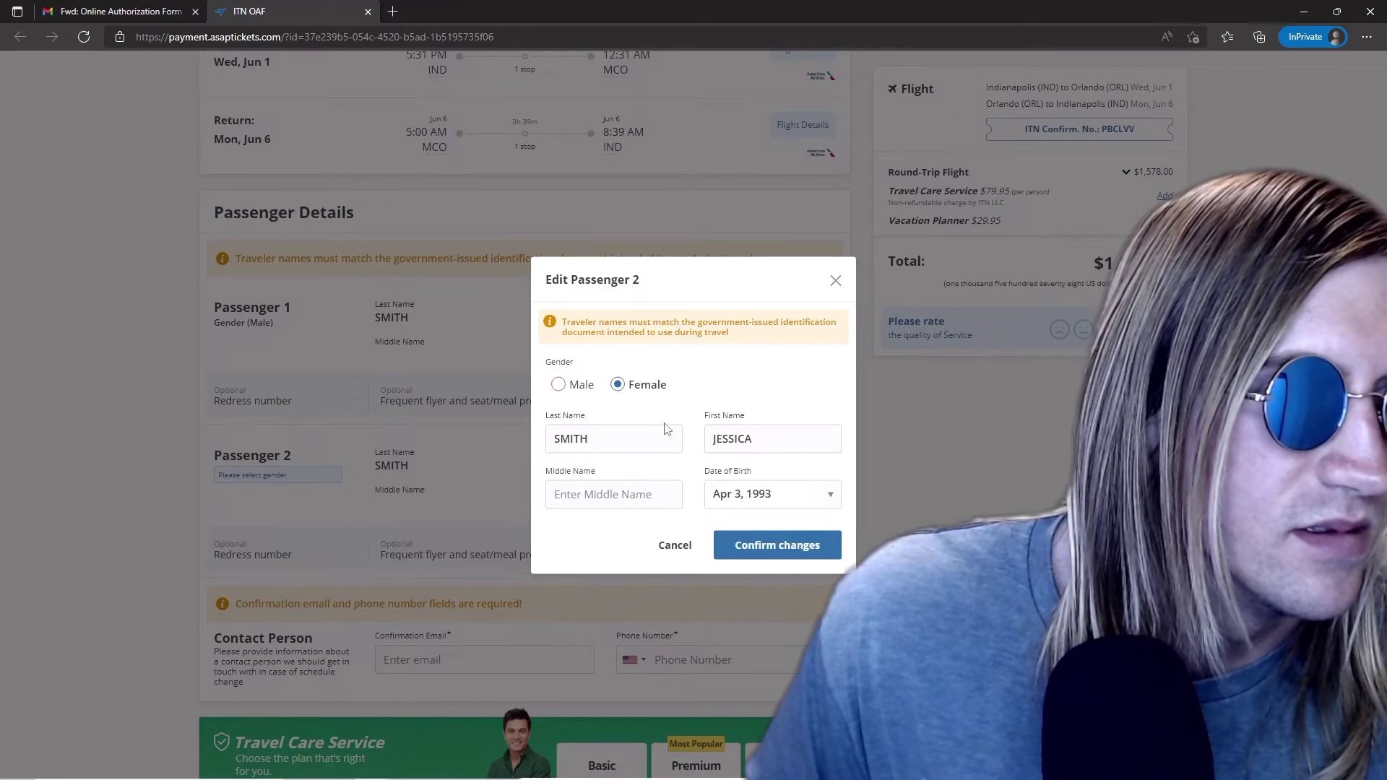
click(788, 549)
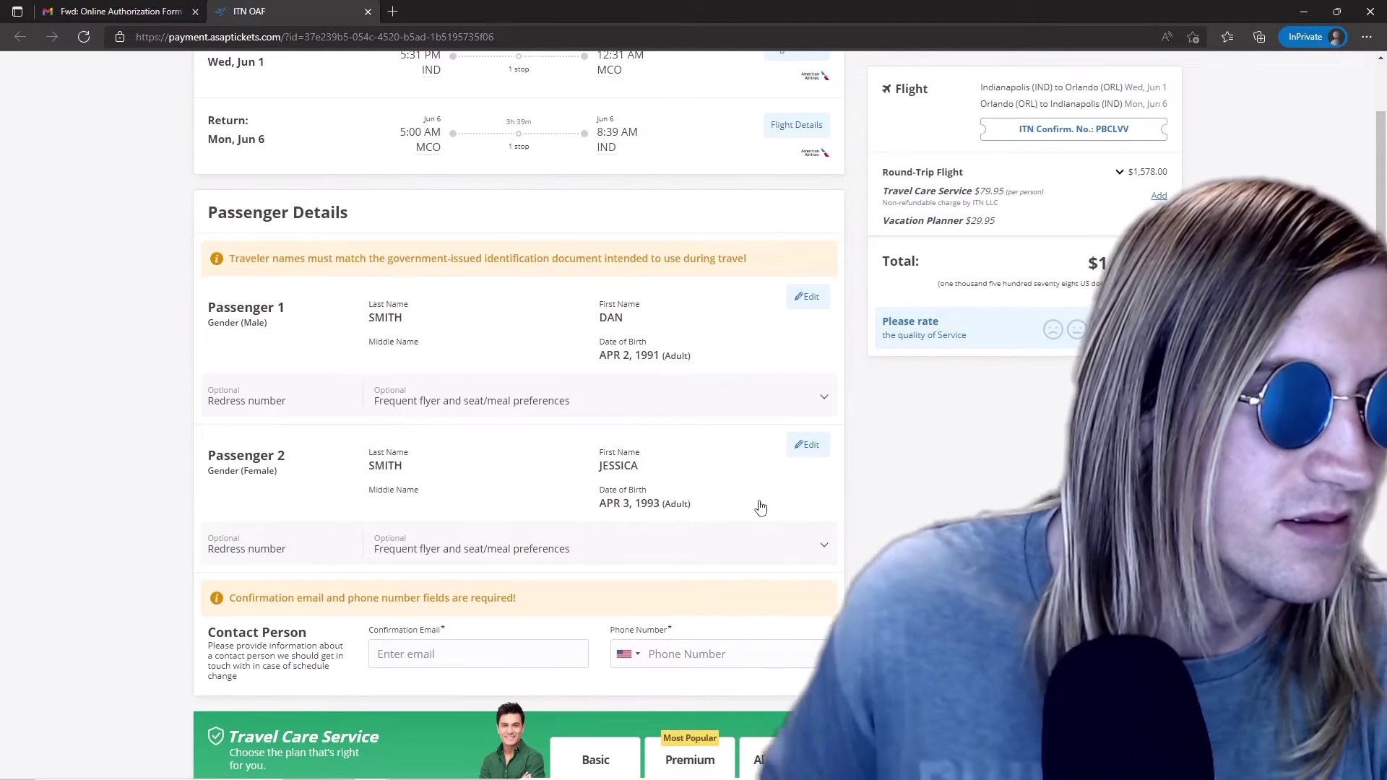
scroll(926, 316, down, 2)
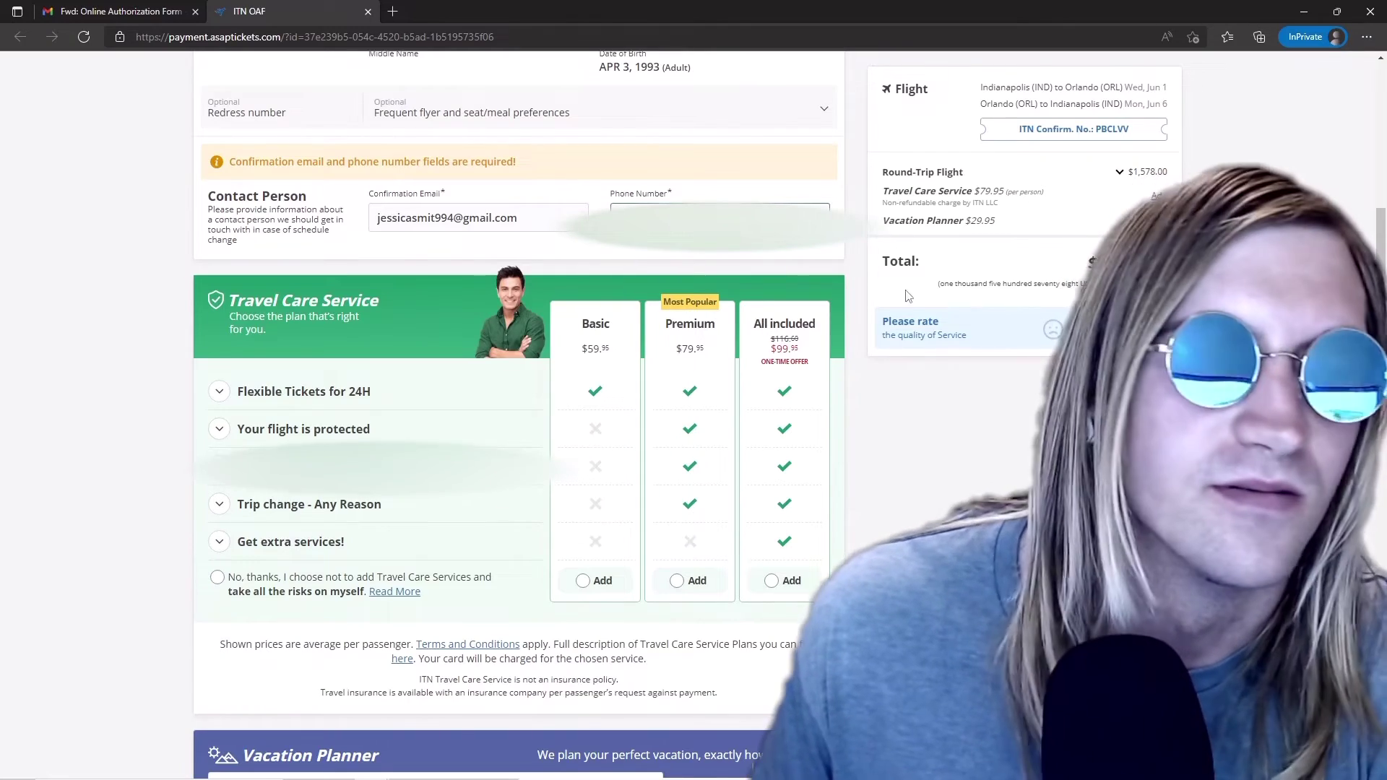
Add the Basic Travel Care Service plan at $59.95 to the booking
scroll(906, 441, down, 2)
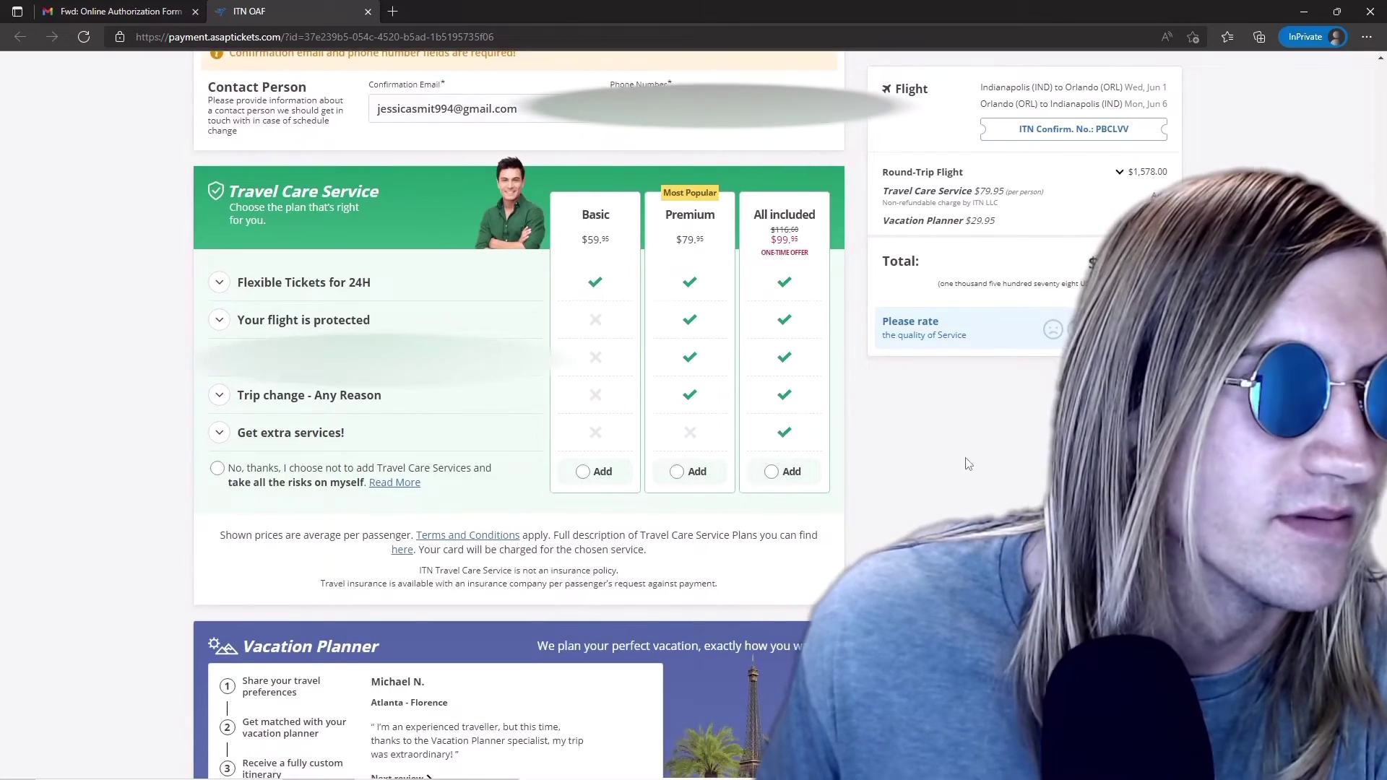
scroll(978, 436, down, 3)
scroll(836, 390, up, 3)
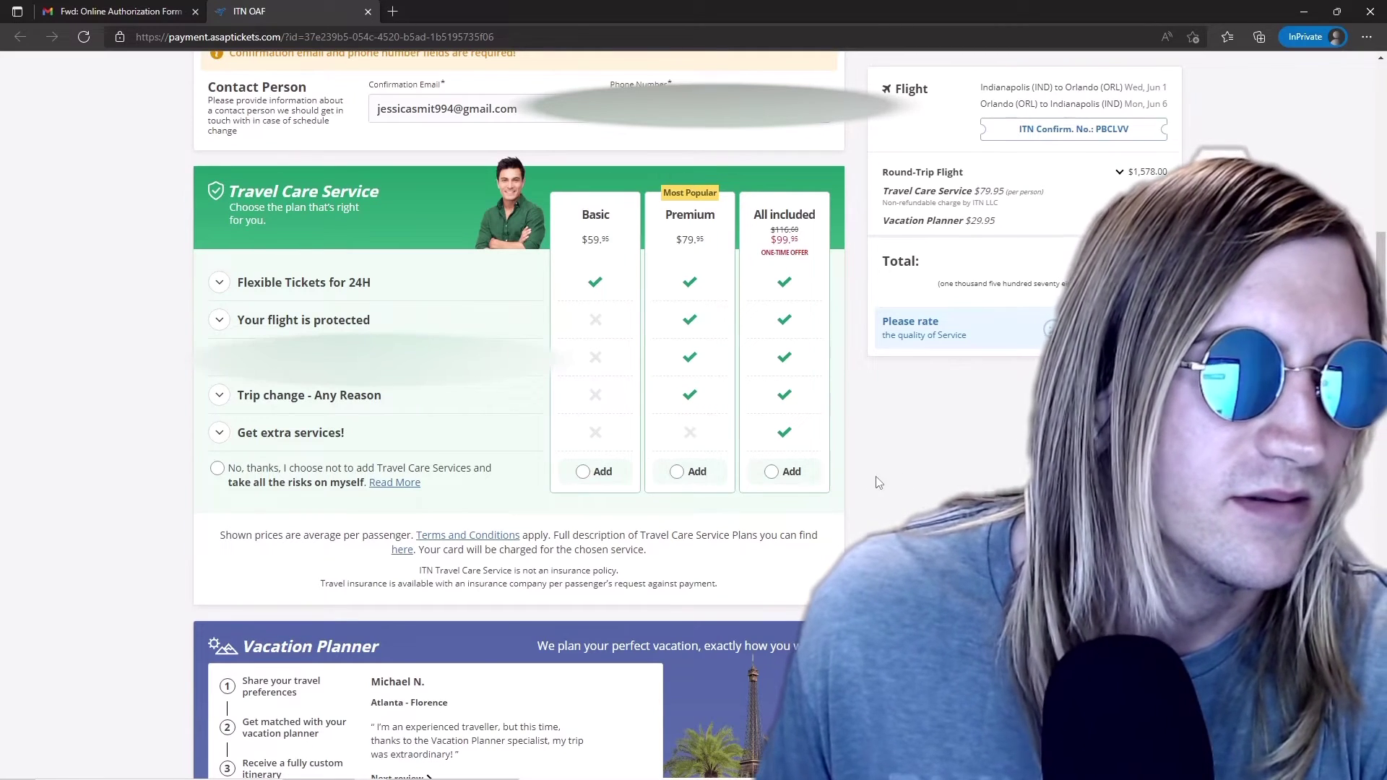
click(583, 471)
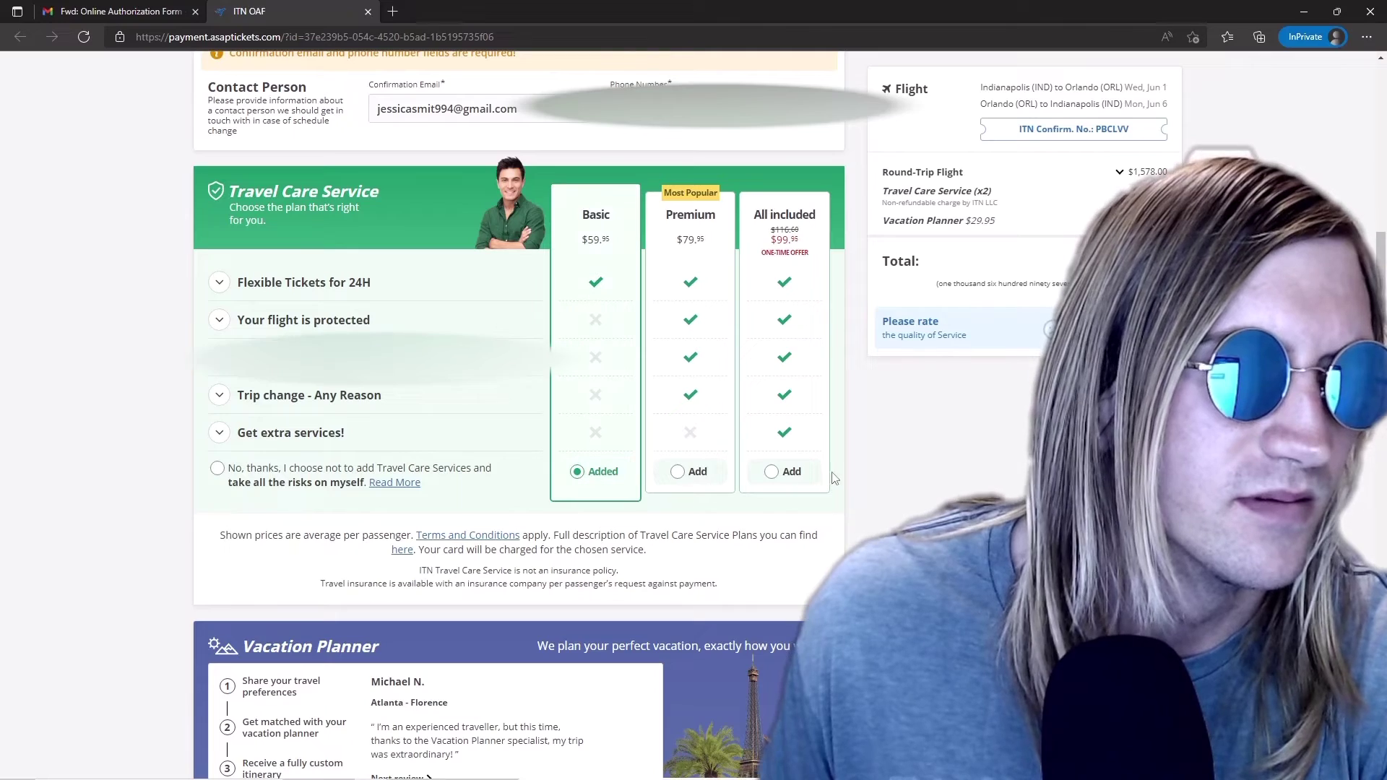
Decline the Vacation Planner offer and confirm the refusal
scroll(998, 409, down, 2)
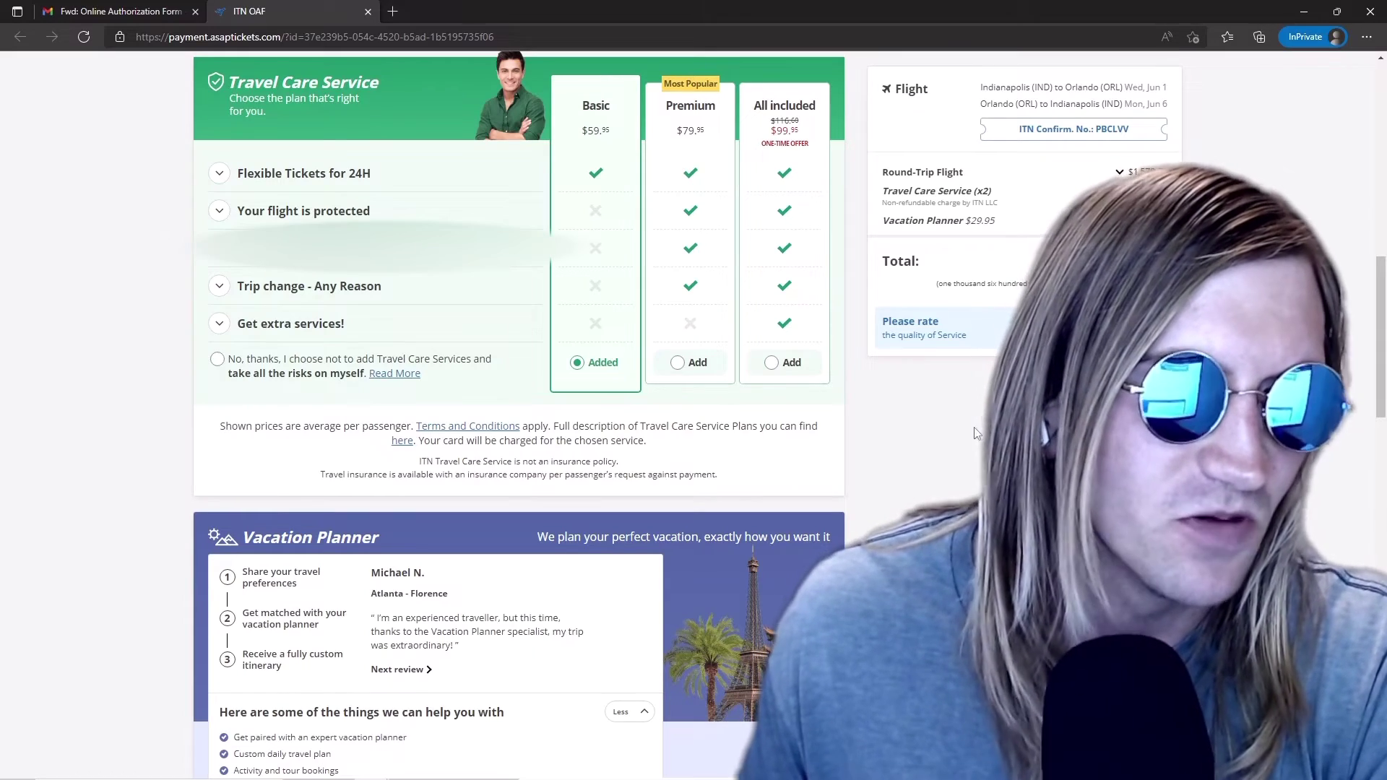
scroll(964, 387, down, 10)
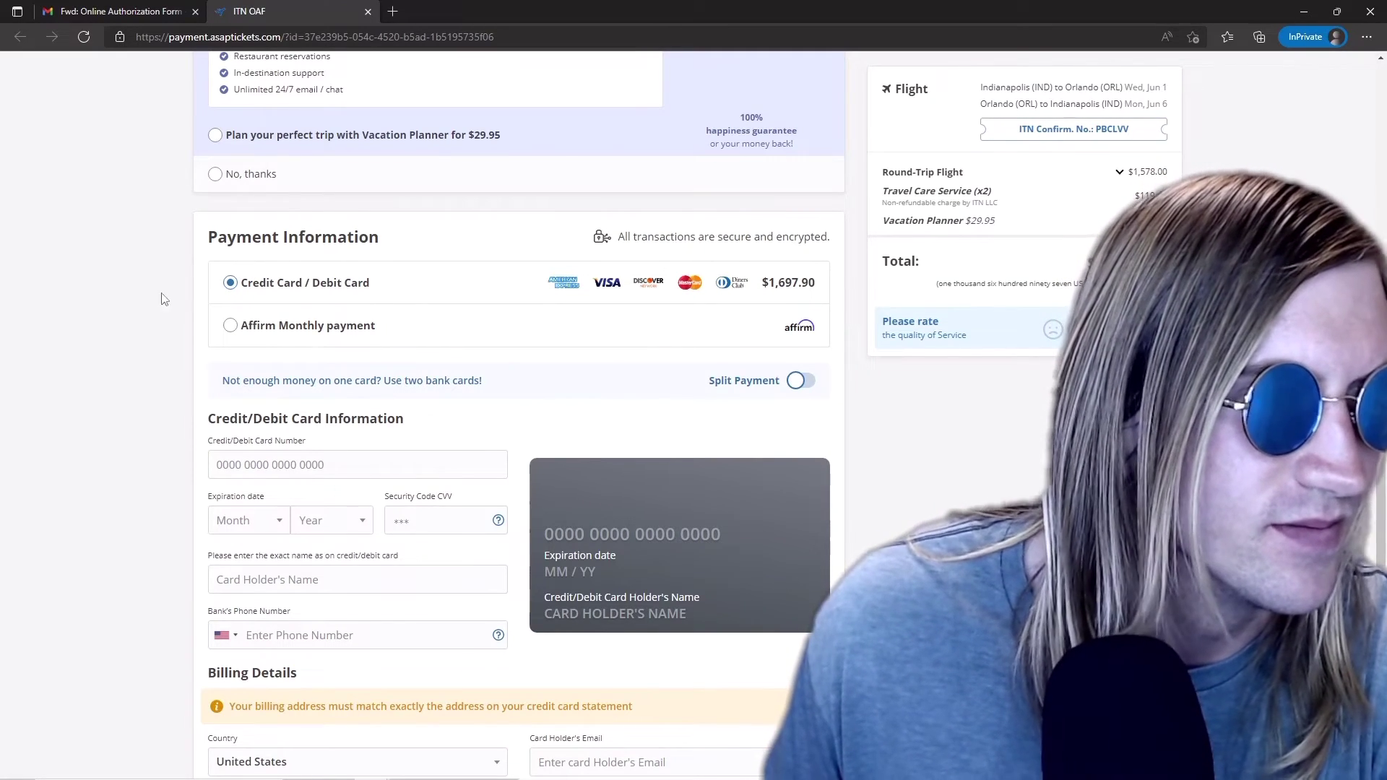
scroll(108, 323, up, 5)
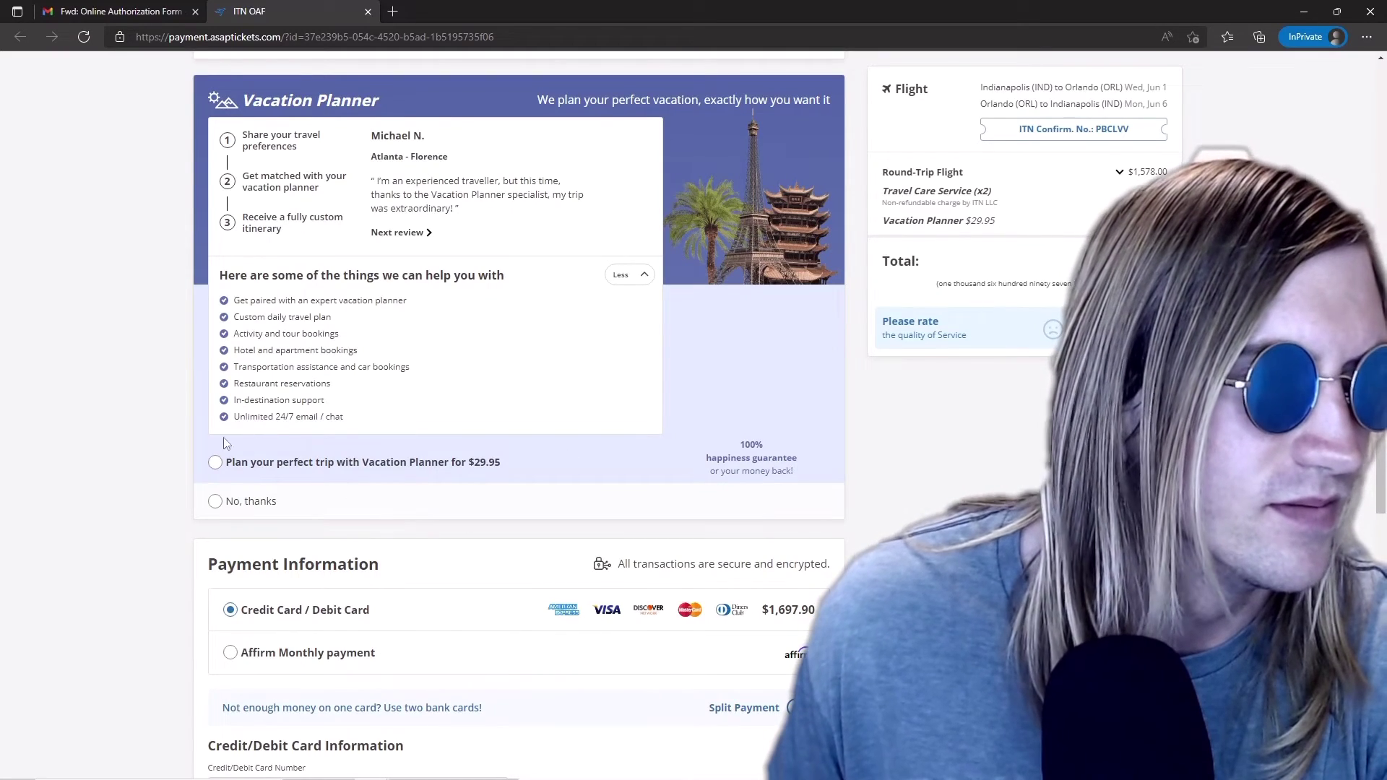
click(214, 502)
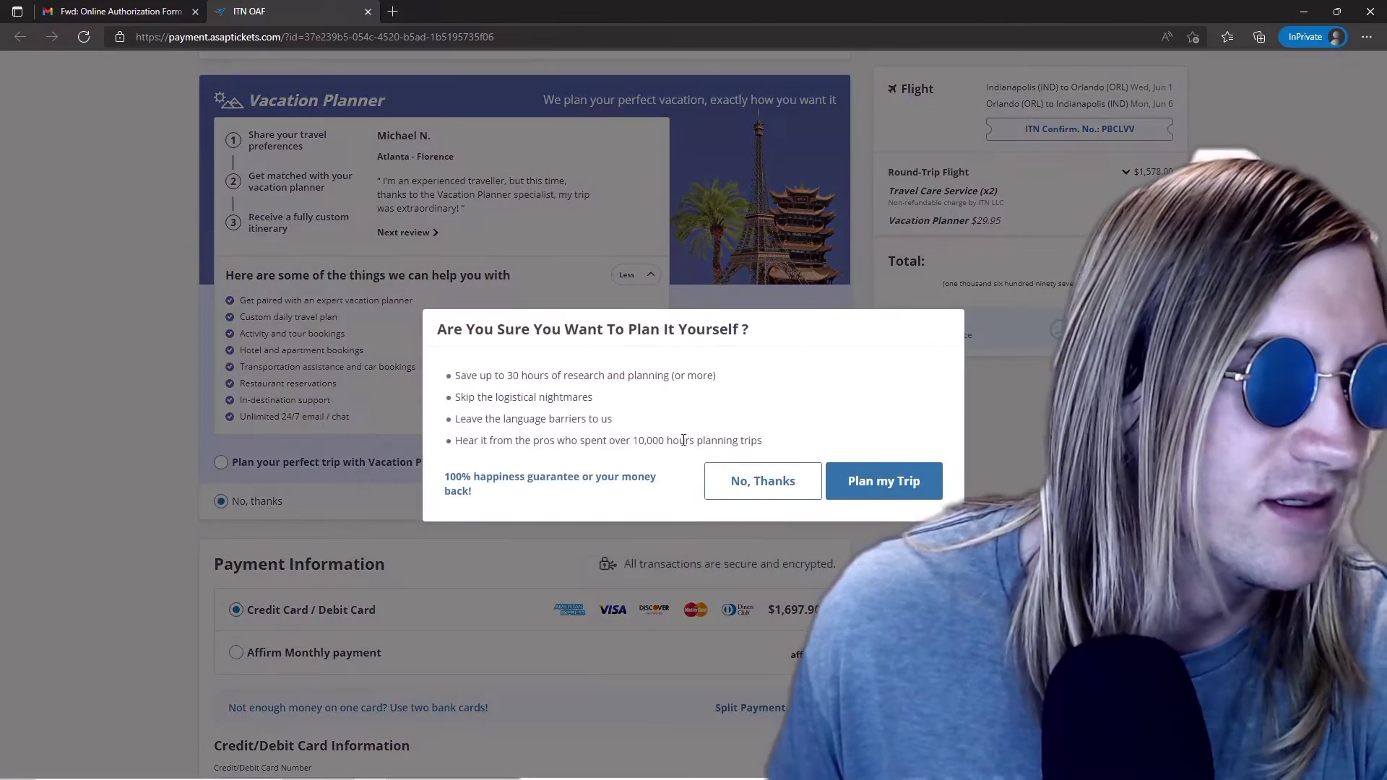
click(735, 481)
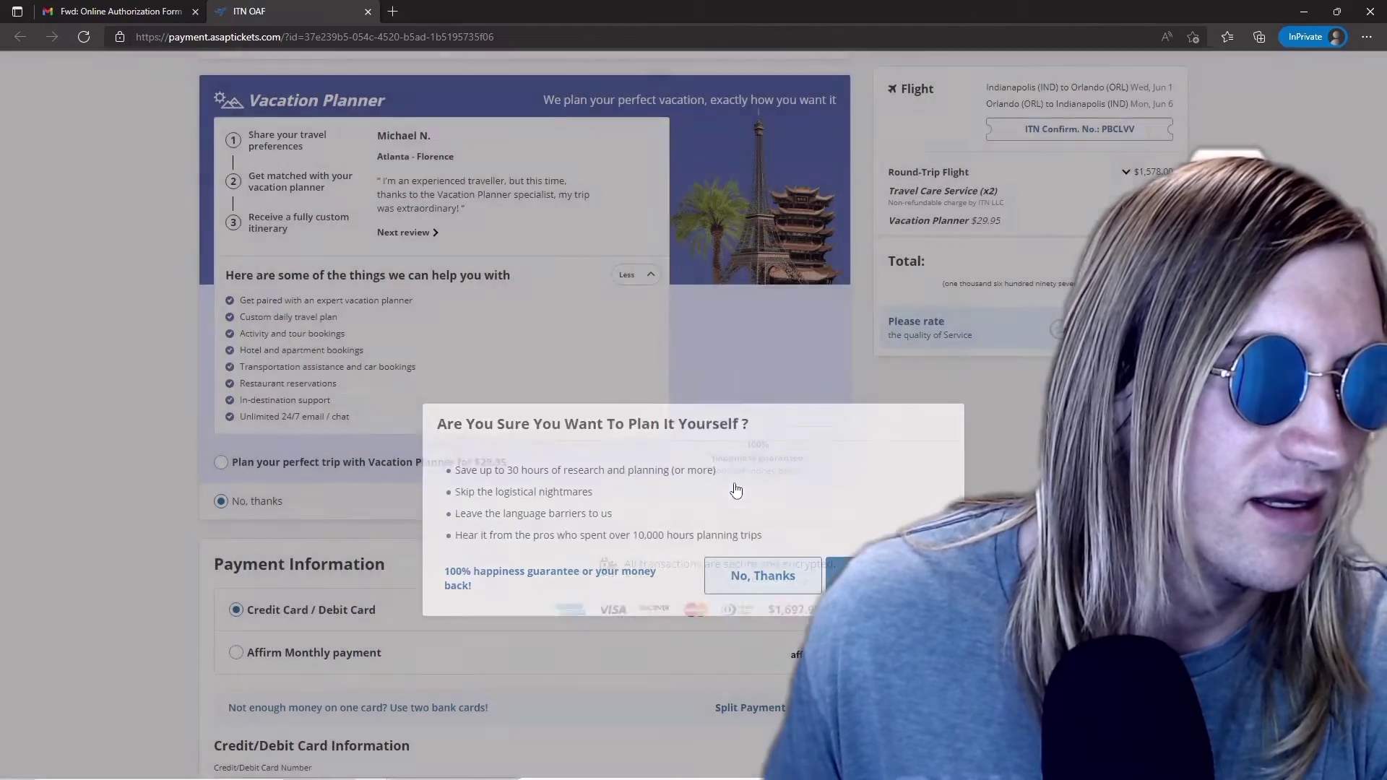
Review the payment methods, the card information fields and the billing details section
scroll(270, 465, down, 5)
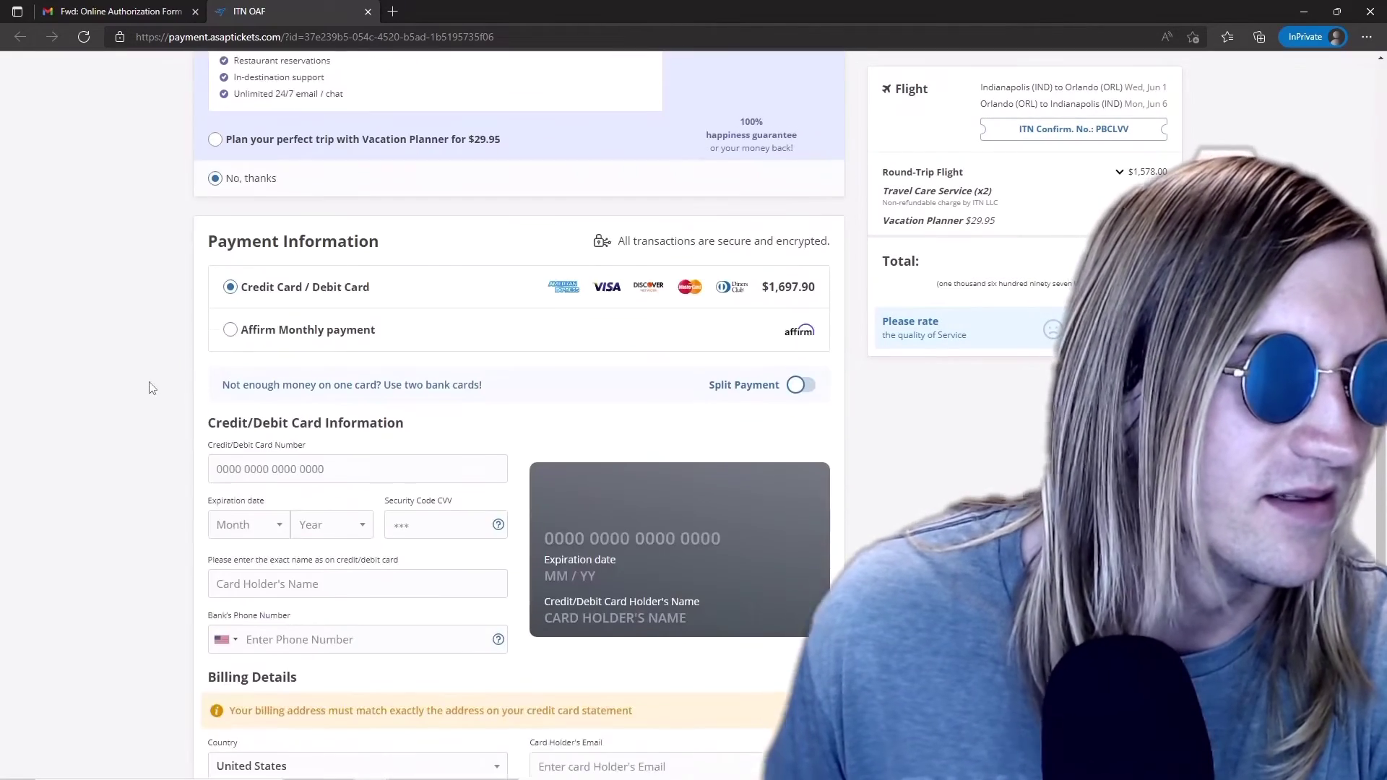
scroll(209, 311, down, 2)
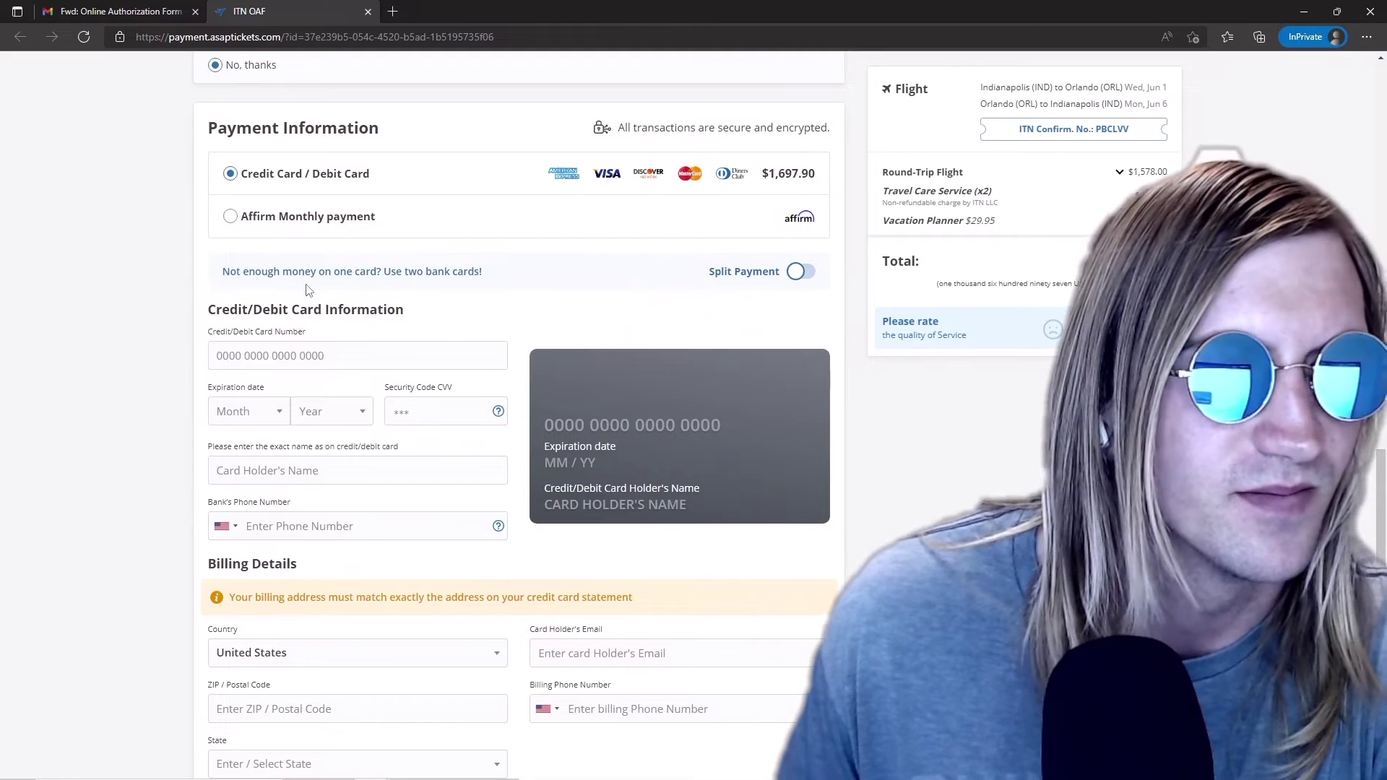
scroll(305, 290, down, 2)
scroll(305, 290, up, 2)
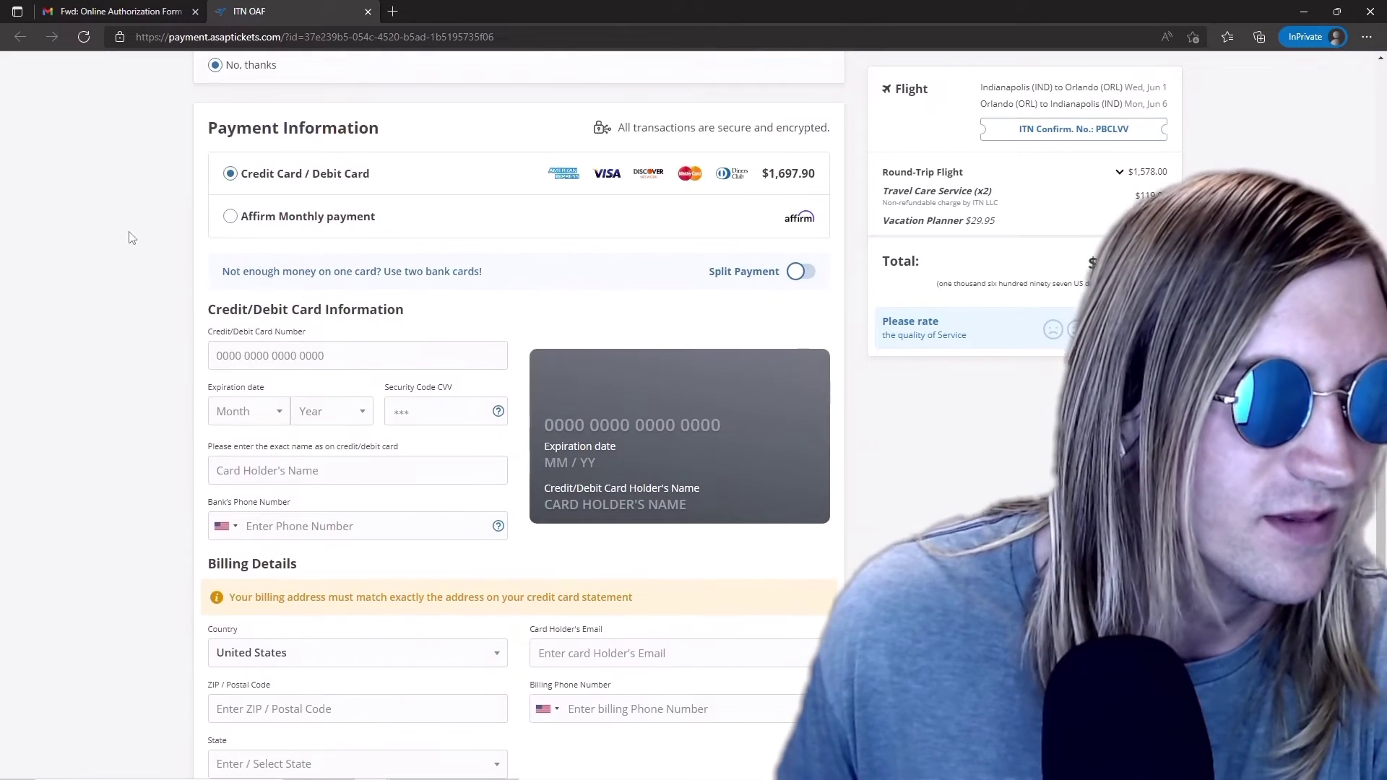